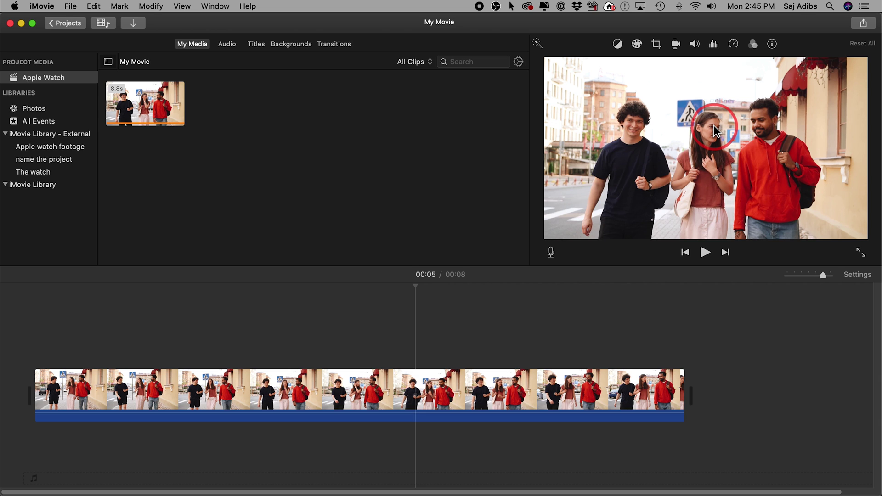
Step: Select the walking clip, view blurface.psd in Photoshop, then switch to Canva in Chrome
{"action": "left_click", "coordinate": [63, 380]}
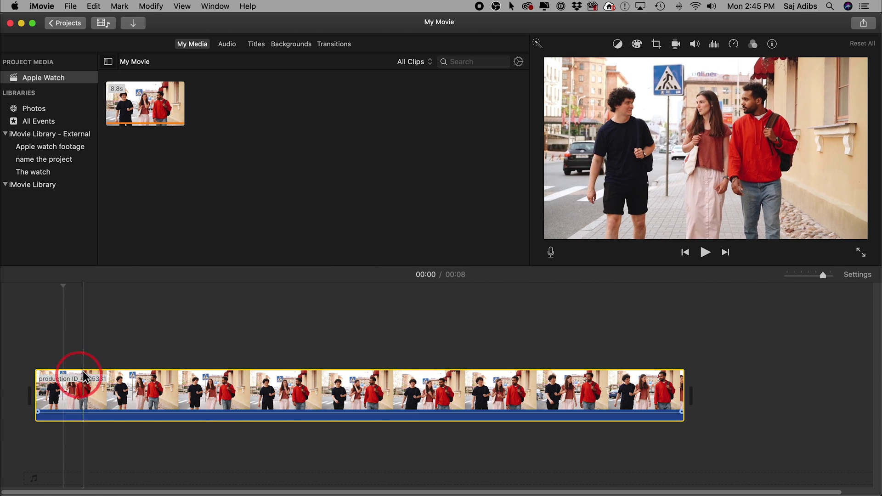
{"action": "key", "text": "super+Tab"}
{"action": "left_click", "coordinate": [315, 252]}
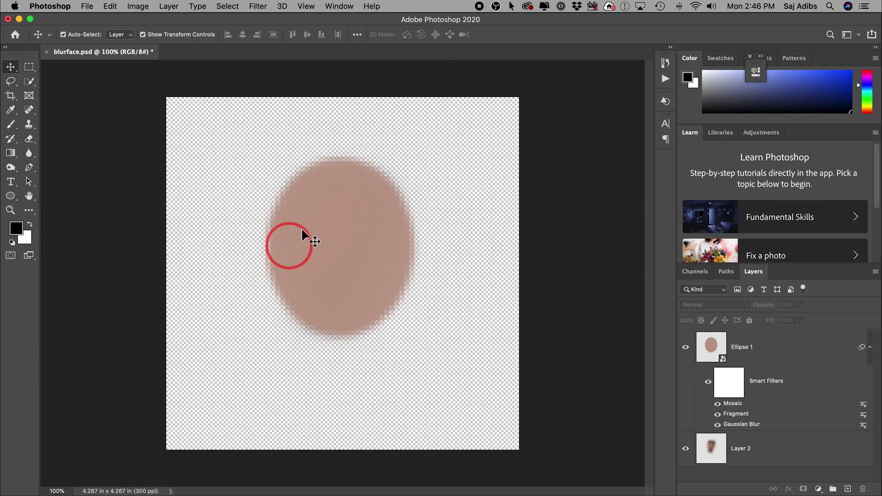
{"action": "key", "text": "super+Tab"}
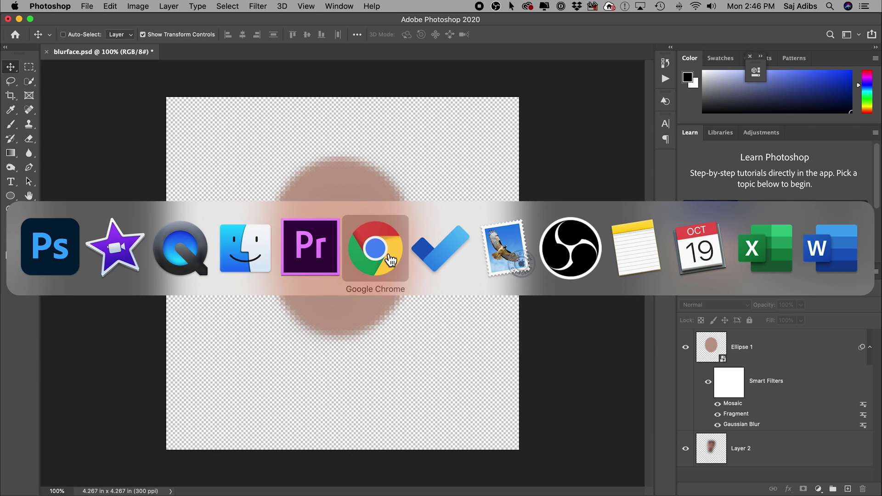
{"action": "left_click", "coordinate": [388, 257]}
Step: Create a new blank Canva design with custom dimensions of 300 × 300 px
{"action": "mouse_move", "coordinate": [122, 58]}
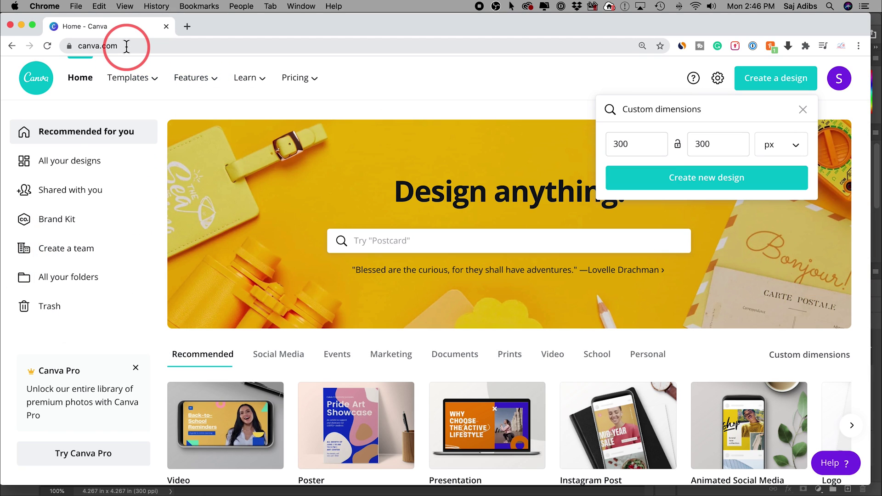
{"action": "left_click", "coordinate": [590, 84]}
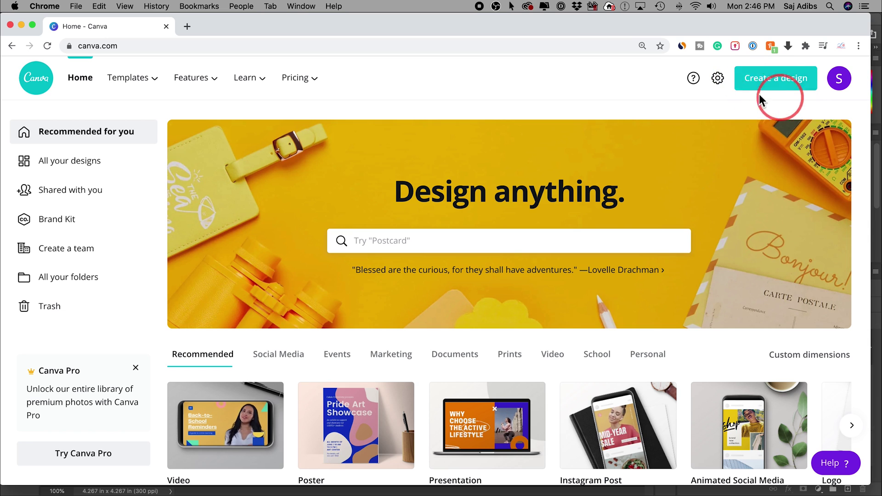
{"action": "left_click", "coordinate": [781, 84]}
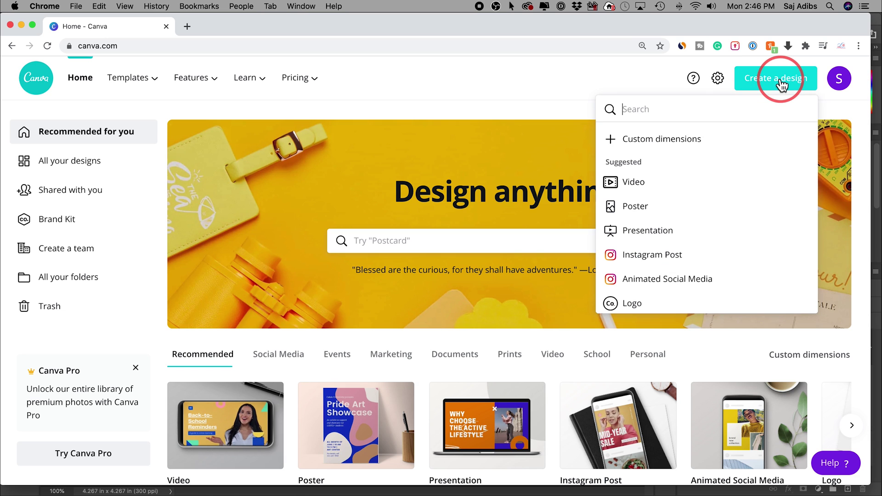
{"action": "left_click", "coordinate": [665, 145]}
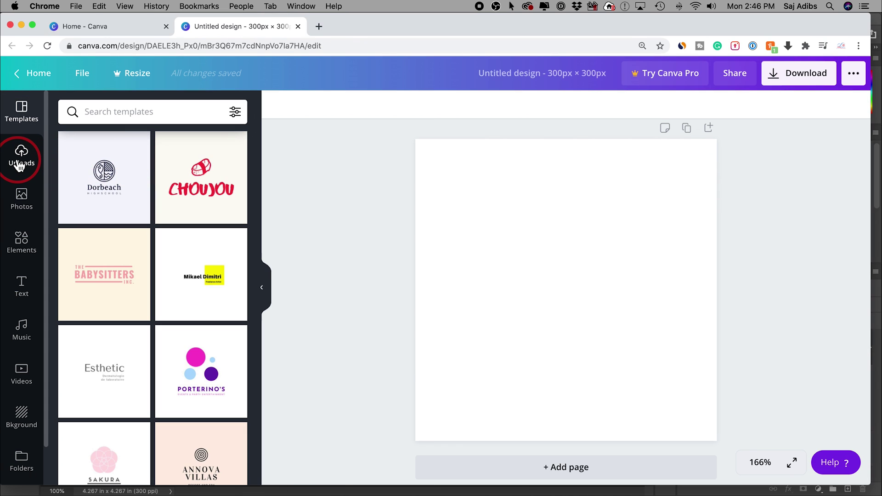
Step: Show the previously uploaded images in Canva's Uploads, then return to iMovie
{"action": "left_click", "coordinate": [26, 151]}
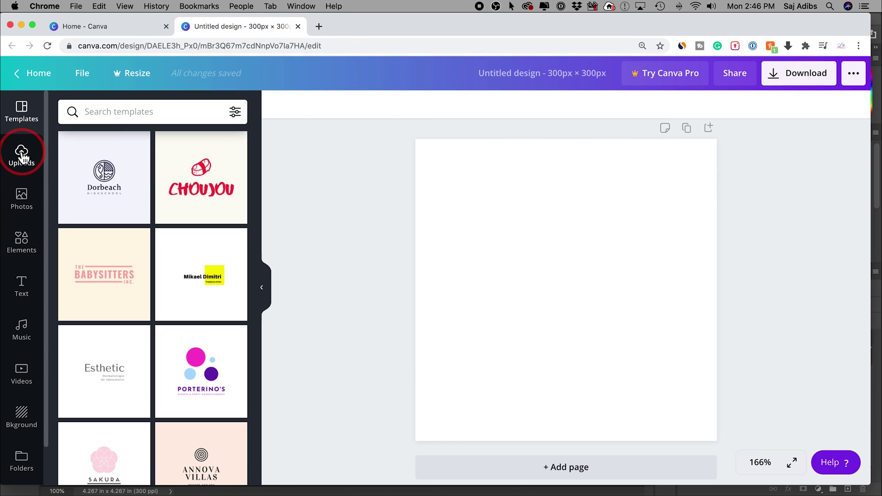
{"action": "left_click", "coordinate": [20, 155]}
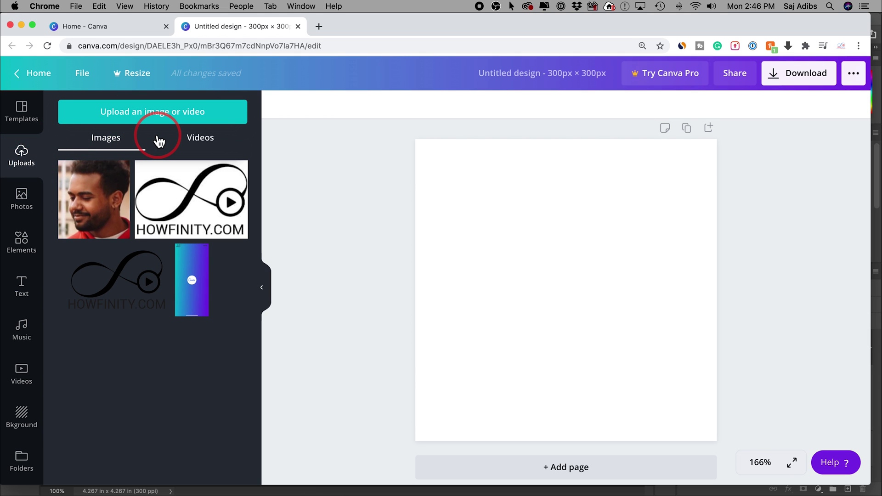
{"action": "key", "text": "super+Tab"}
{"action": "key", "text": "super+Tab"}
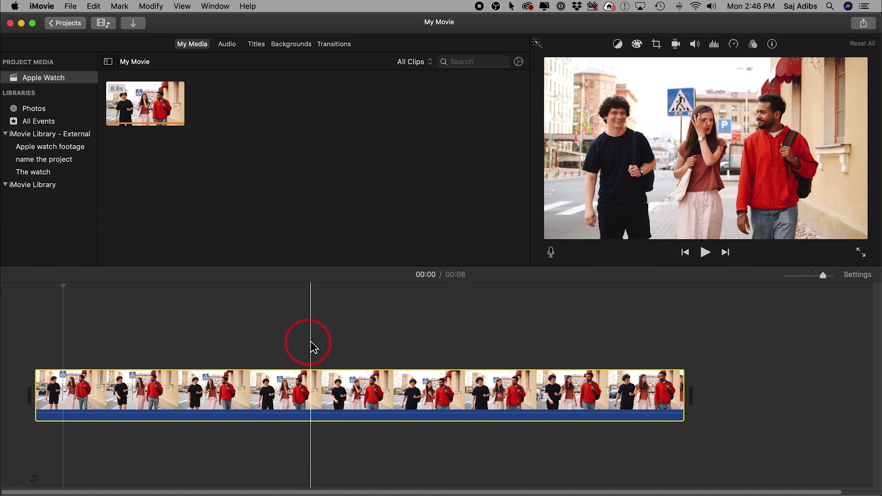
Step: Screenshot the woman's face from the clip's frame at 00:06, then return to Canva
{"action": "left_click", "coordinate": [486, 346]}
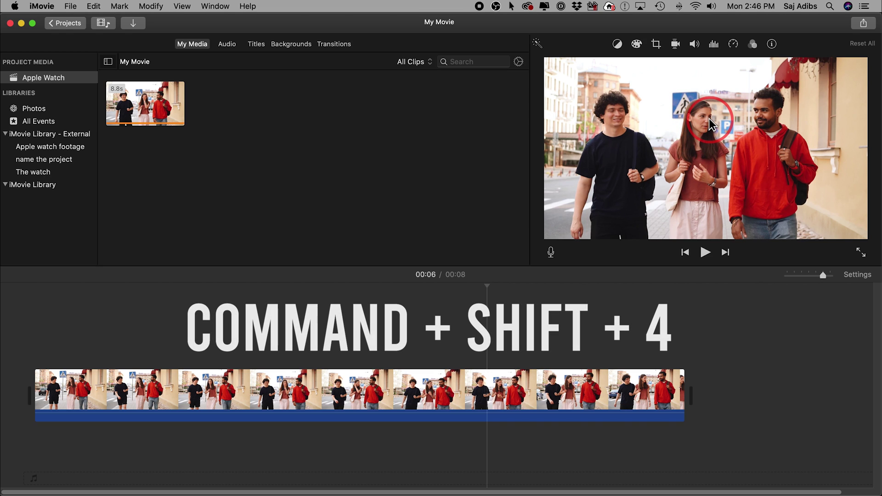
{"action": "key", "text": "super+shift+4"}
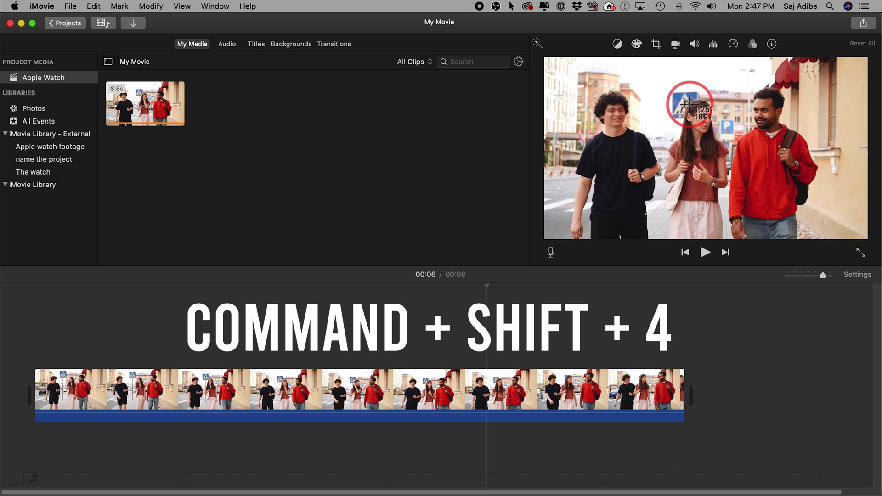
{"action": "left_click_drag", "start_coordinate": [689, 104], "coordinate": [713, 134]}
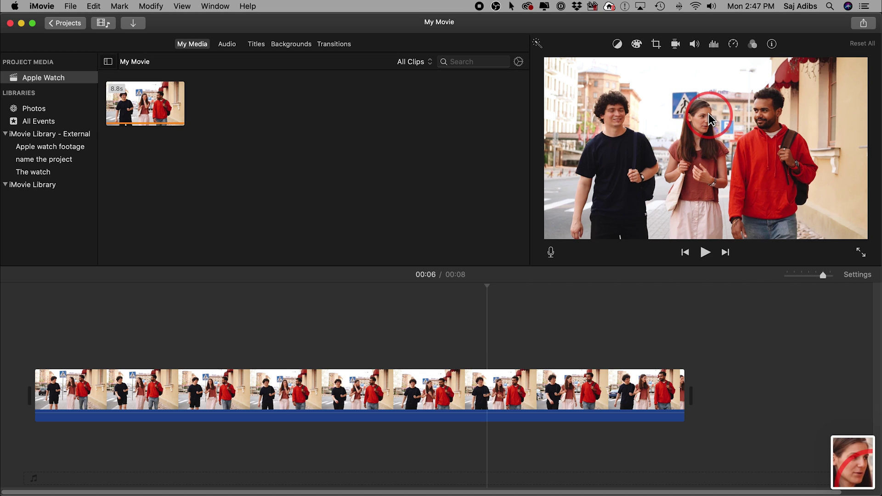
{"action": "key", "text": "super+Tab"}
{"action": "key", "text": "super+Tab"}
Step: Upload the new face screenshot from the computer into Canva
{"action": "left_click", "coordinate": [114, 246]}
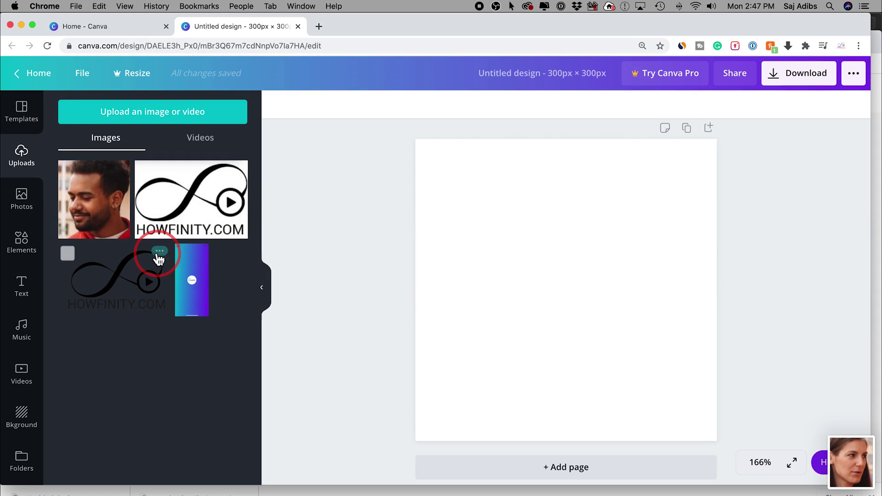
{"action": "left_click", "coordinate": [158, 111]}
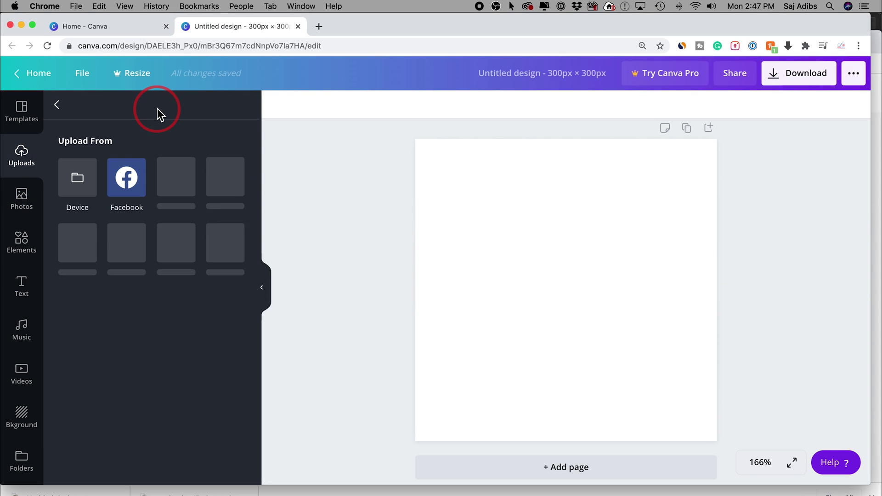
{"action": "left_click", "coordinate": [70, 199]}
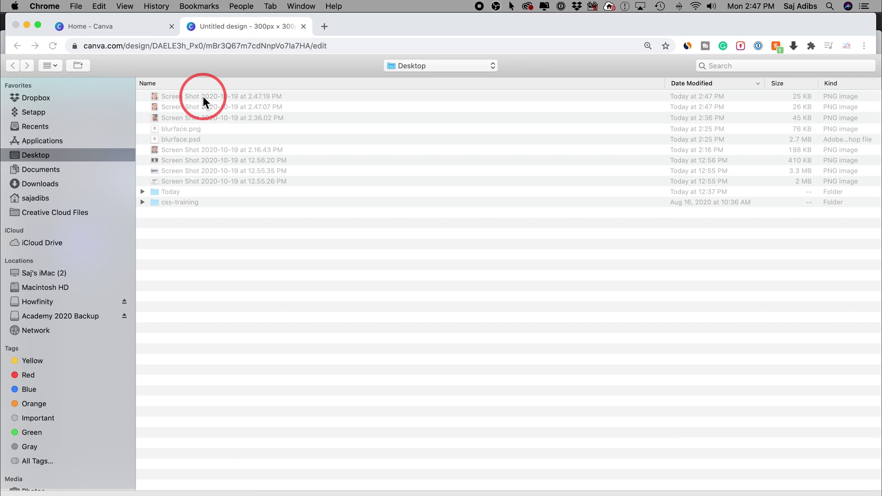
{"action": "double_click", "coordinate": [202, 95]}
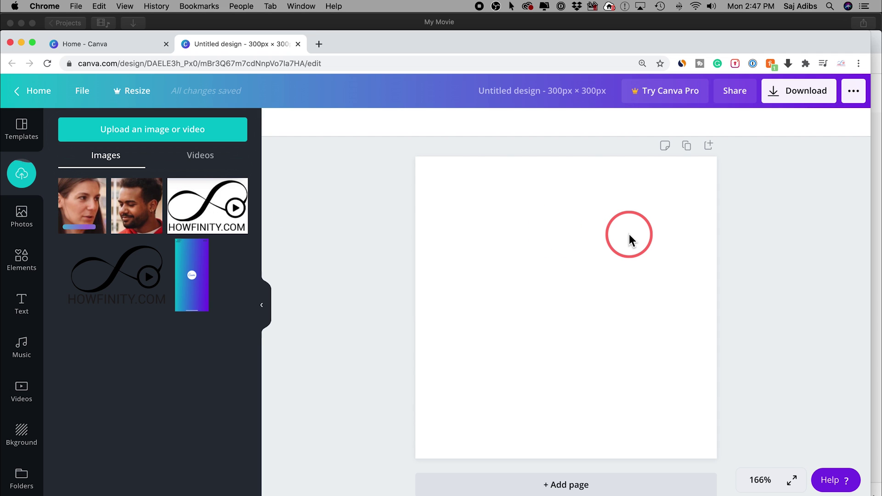
Step: Place the face screenshot on the page and resize it to fill the 300 × 300 canvas
{"action": "left_click_drag", "start_coordinate": [557, 230], "coordinate": [456, 190]}
{"action": "left_click_drag", "start_coordinate": [618, 274], "coordinate": [561, 277]}
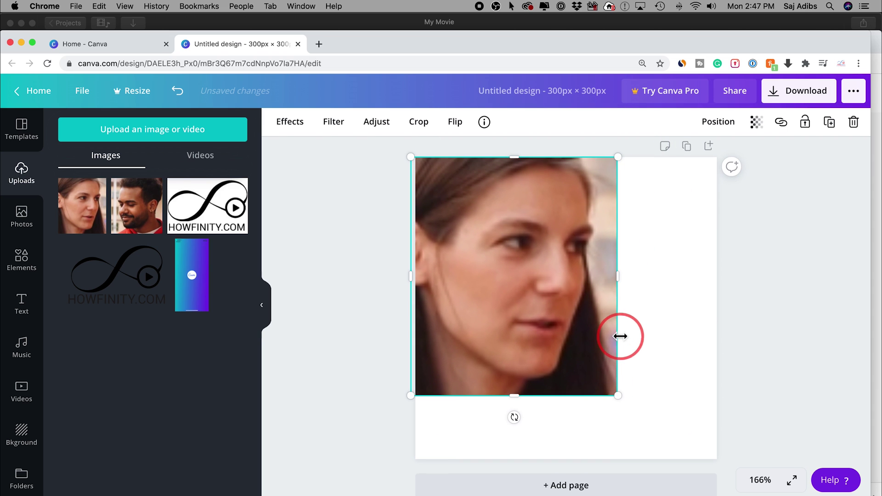
{"action": "left_click_drag", "start_coordinate": [618, 394], "coordinate": [759, 478]}
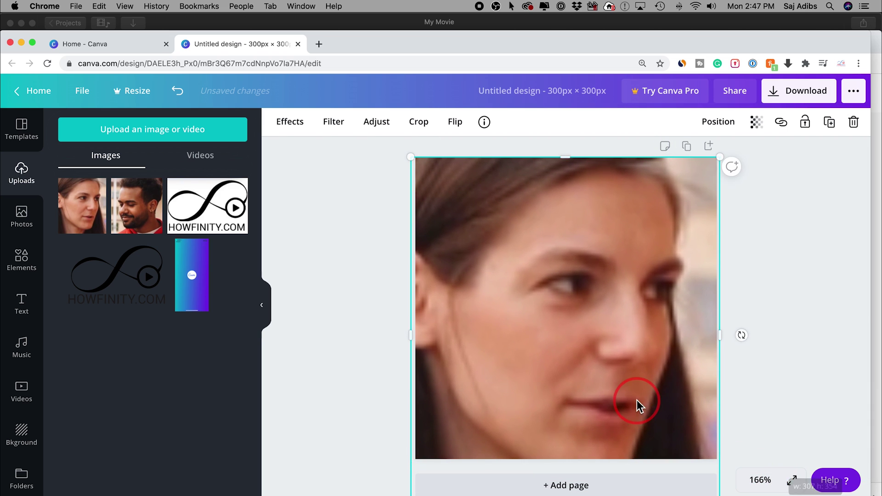
{"action": "left_click_drag", "start_coordinate": [636, 404], "coordinate": [650, 382]}
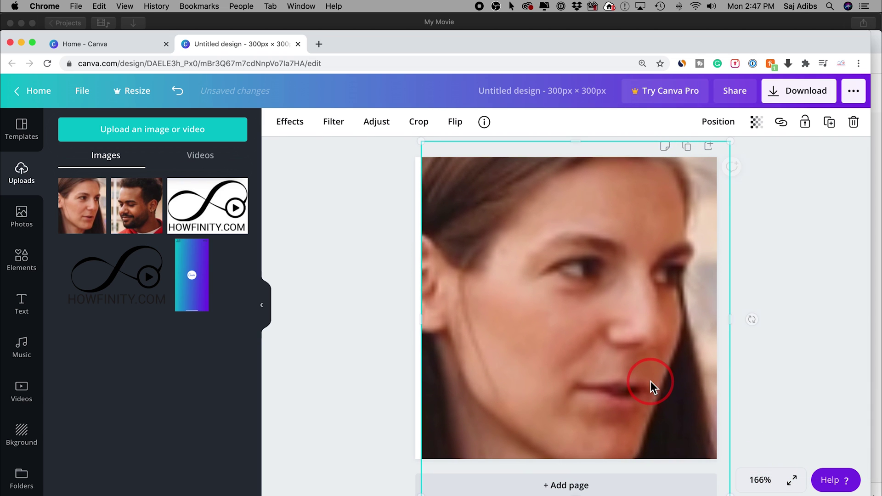
{"action": "left_click_drag", "start_coordinate": [652, 382], "coordinate": [645, 381]}
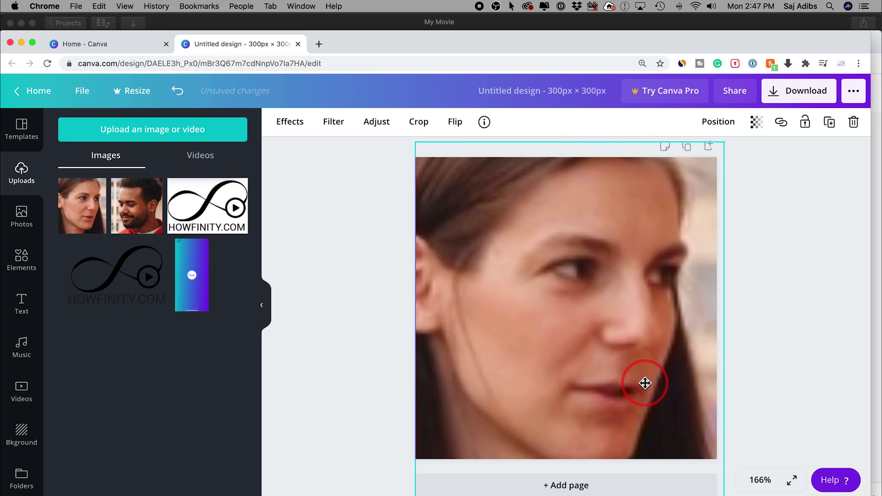
{"action": "left_click", "coordinate": [569, 282]}
{"action": "left_click", "coordinate": [476, 222]}
Step: Set the face photo's Blur to 100 and download the design as a PNG
{"action": "left_click", "coordinate": [376, 121]}
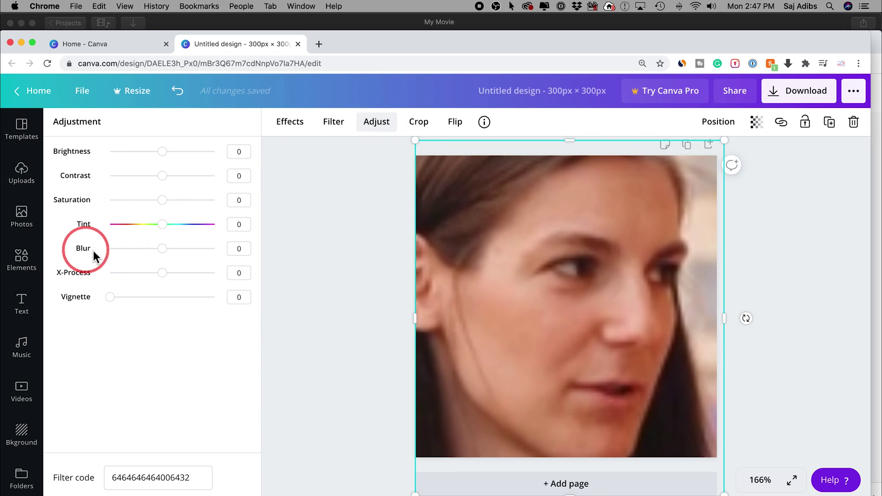
{"action": "left_click_drag", "start_coordinate": [164, 249], "coordinate": [551, 288]}
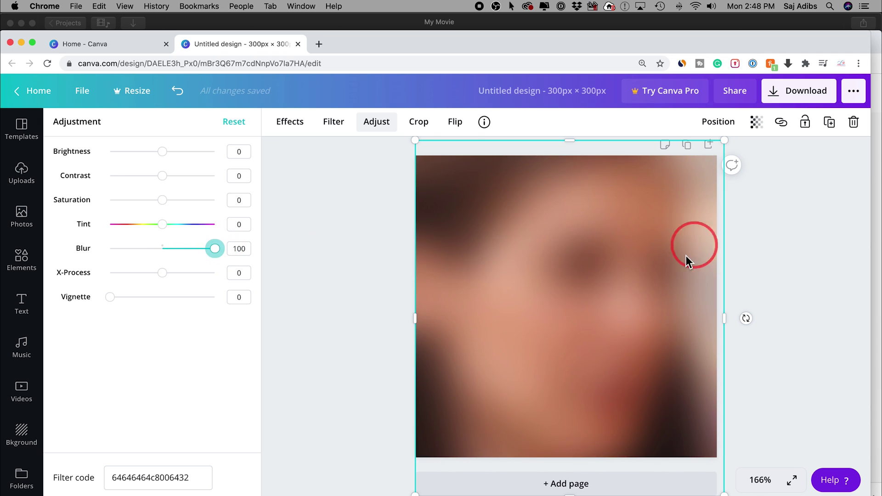
{"action": "left_click", "coordinate": [324, 264]}
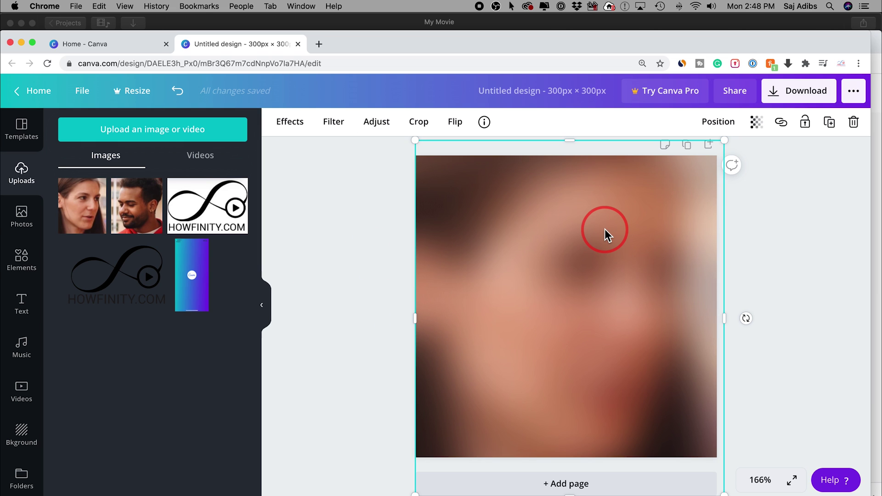
{"action": "left_click", "coordinate": [794, 96]}
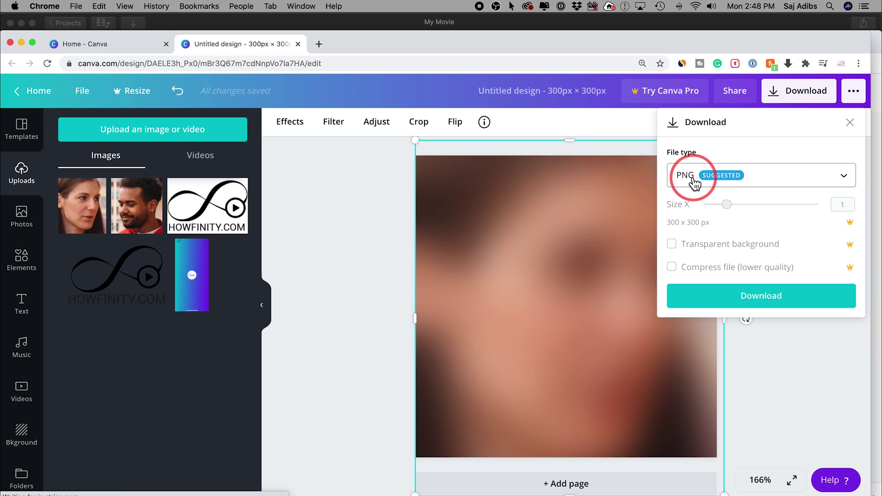
{"action": "left_click", "coordinate": [764, 302]}
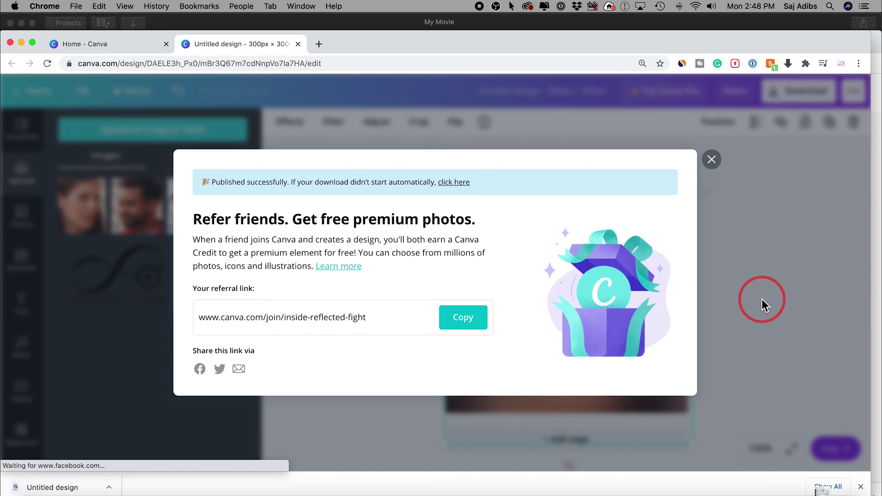
Step: Import the blurred face PNG from Downloads into the iMovie project
{"action": "left_click", "coordinate": [390, 23]}
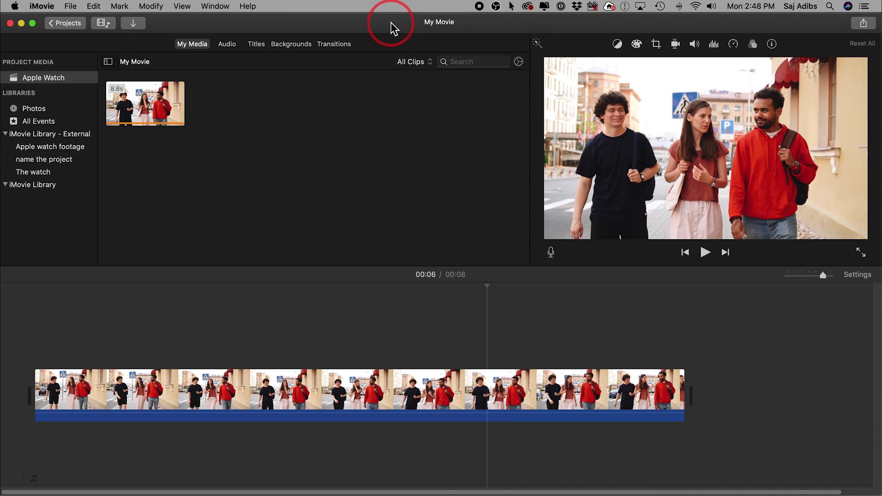
{"action": "left_click", "coordinate": [134, 25]}
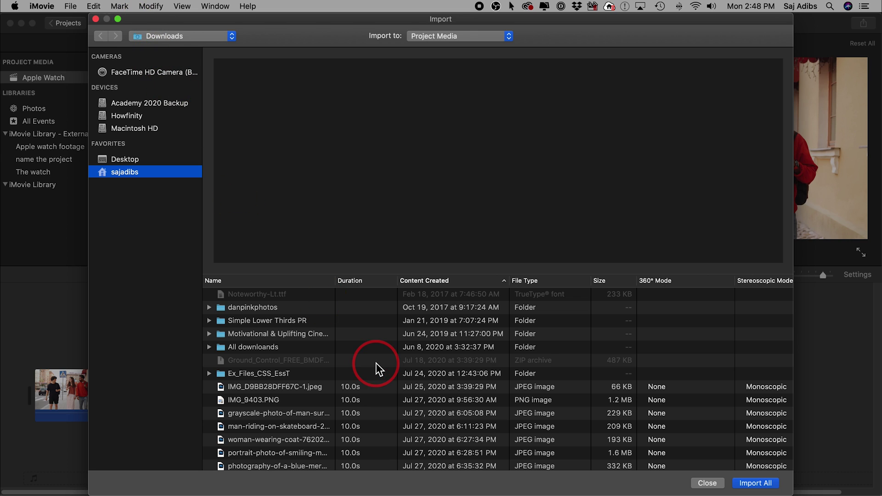
{"action": "double_click", "coordinate": [302, 395]}
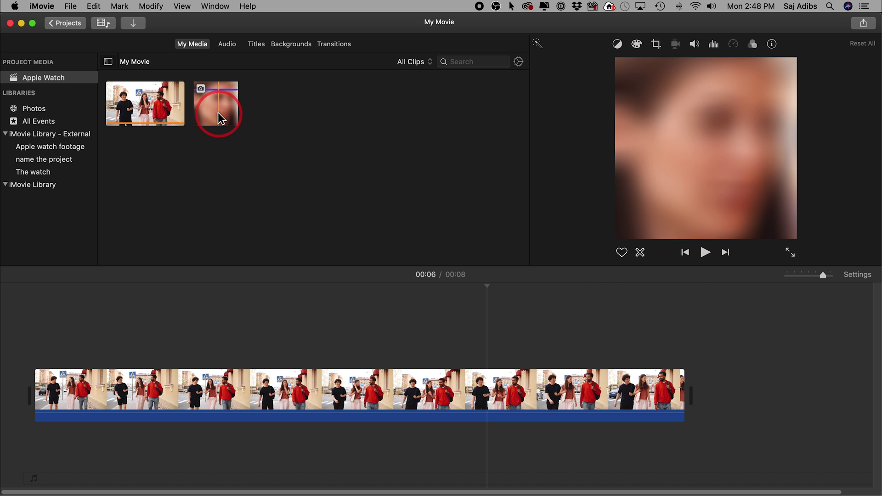
Step: Lay the blurred image above the walking clip, extended to the clip's end
{"action": "left_click_drag", "start_coordinate": [218, 103], "coordinate": [50, 353]}
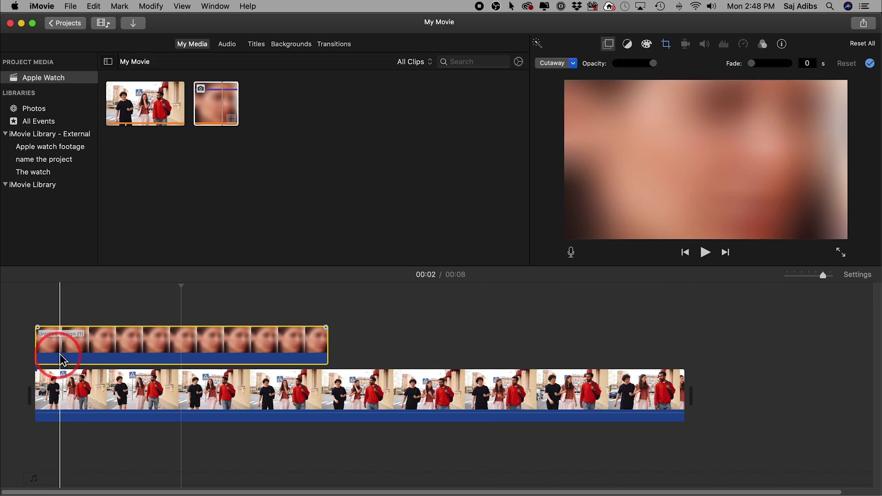
{"action": "left_click_drag", "start_coordinate": [329, 342], "coordinate": [685, 357]}
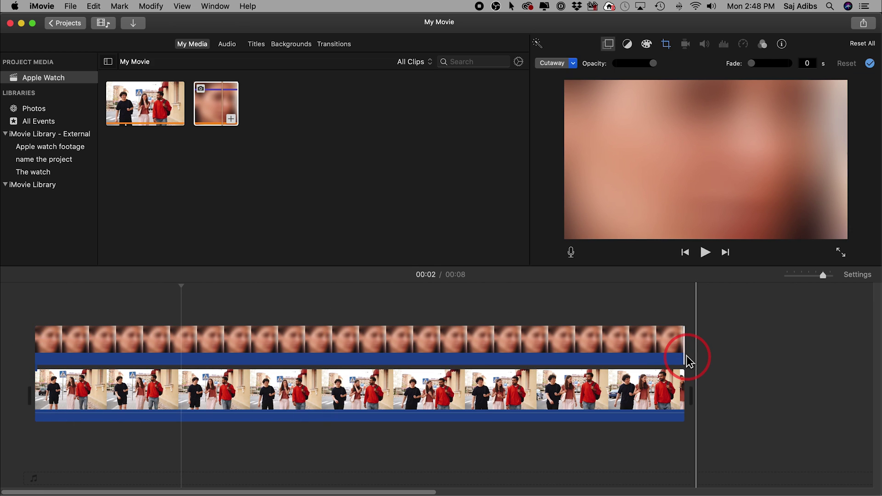
{"action": "left_click", "coordinate": [255, 340]}
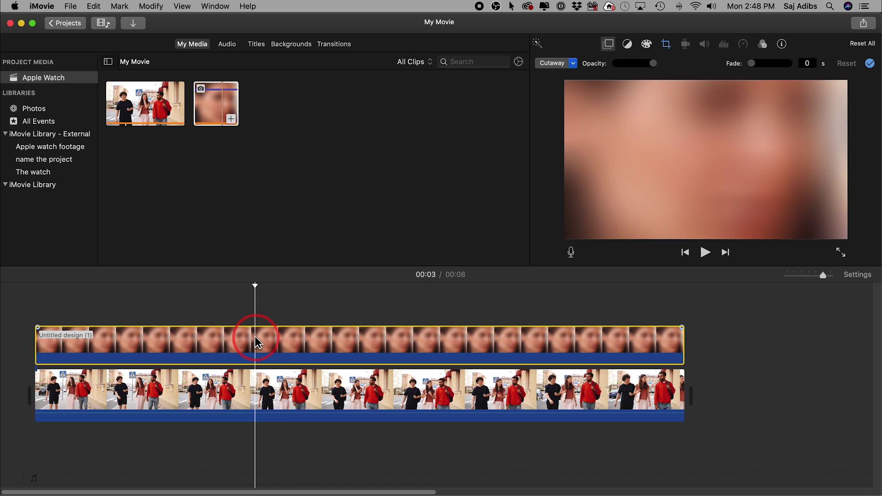
Step: Change the blurred overlay's crop style from Ken Burns to Fit
{"action": "left_click", "coordinate": [665, 45]}
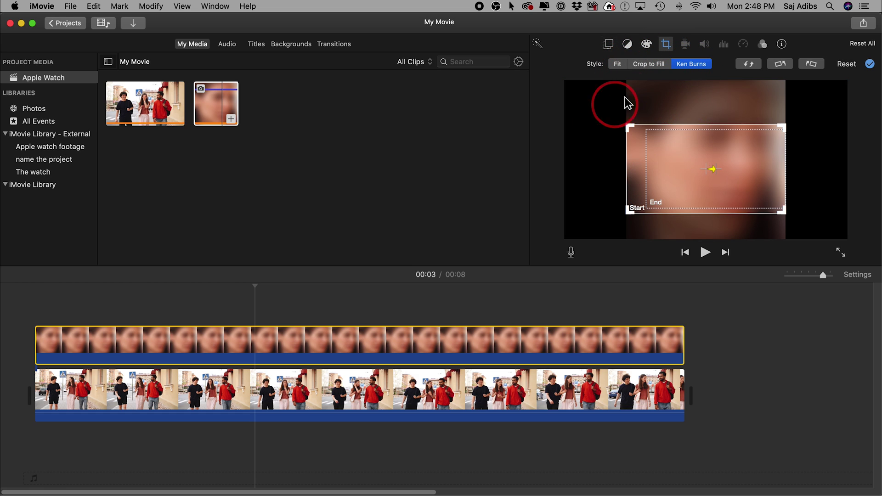
{"action": "left_click", "coordinate": [615, 63]}
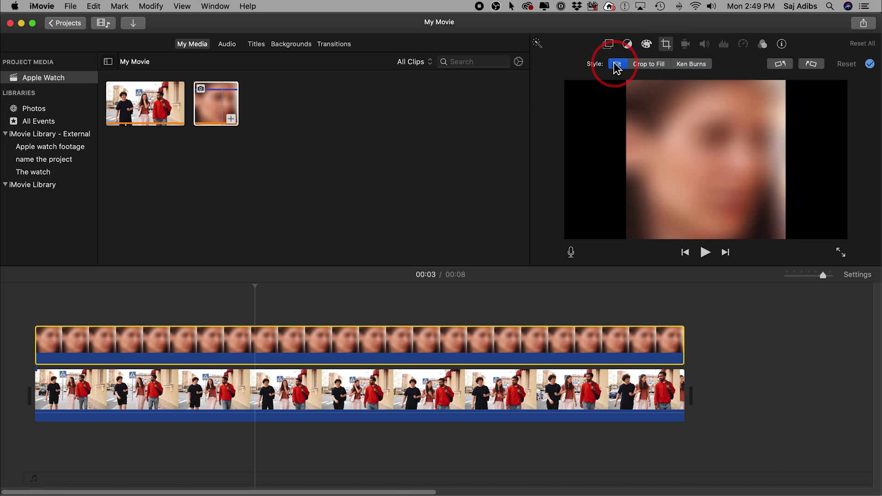
{"action": "left_click", "coordinate": [358, 332]}
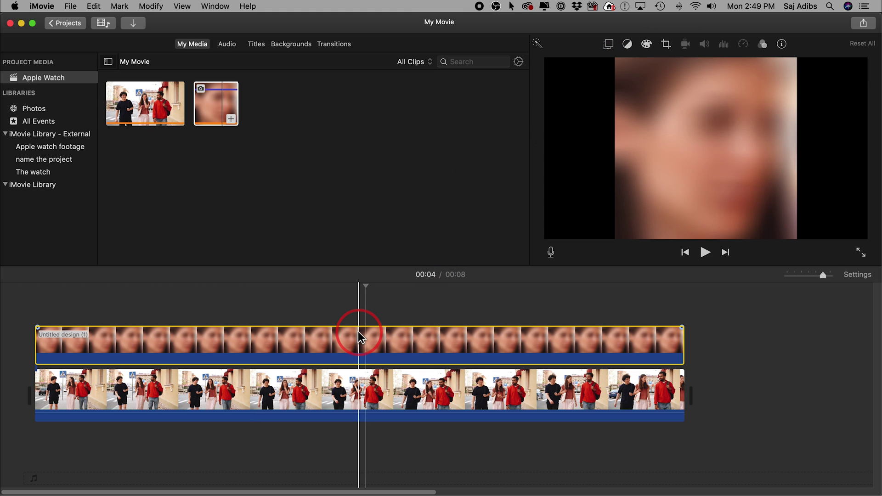
{"action": "left_click", "coordinate": [606, 47]}
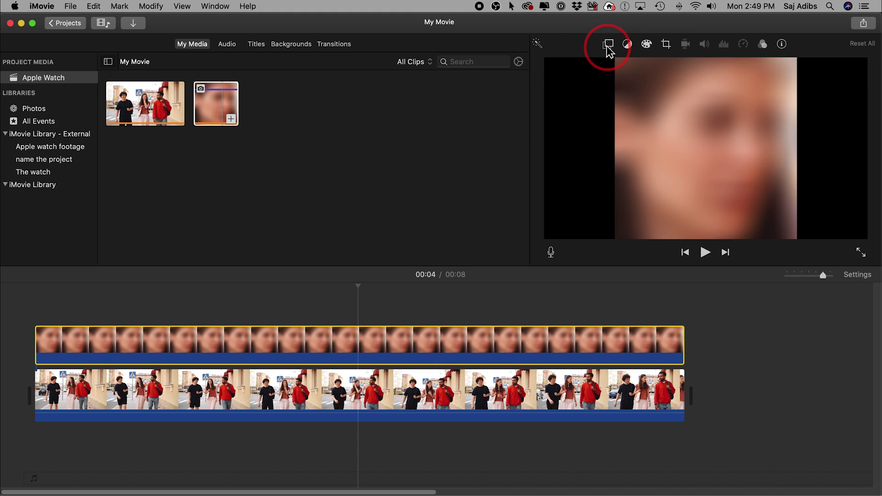
Step: Switch the overlay from Cutaway to Picture in Picture and move the inset onto her face
{"action": "left_click", "coordinate": [609, 48]}
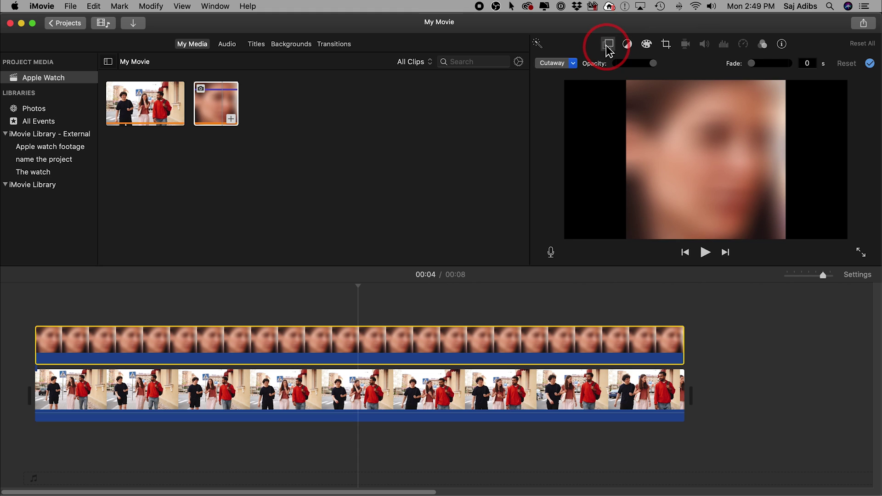
{"action": "left_click", "coordinate": [552, 64]}
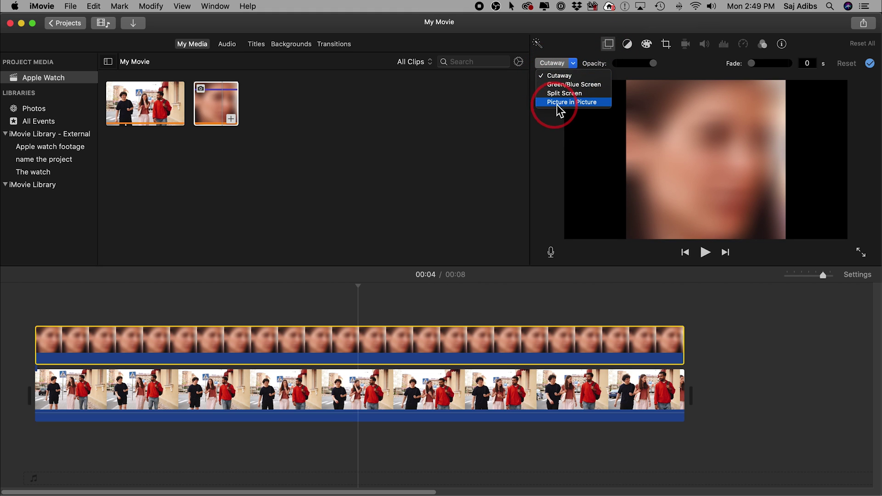
{"action": "left_click", "coordinate": [579, 105]}
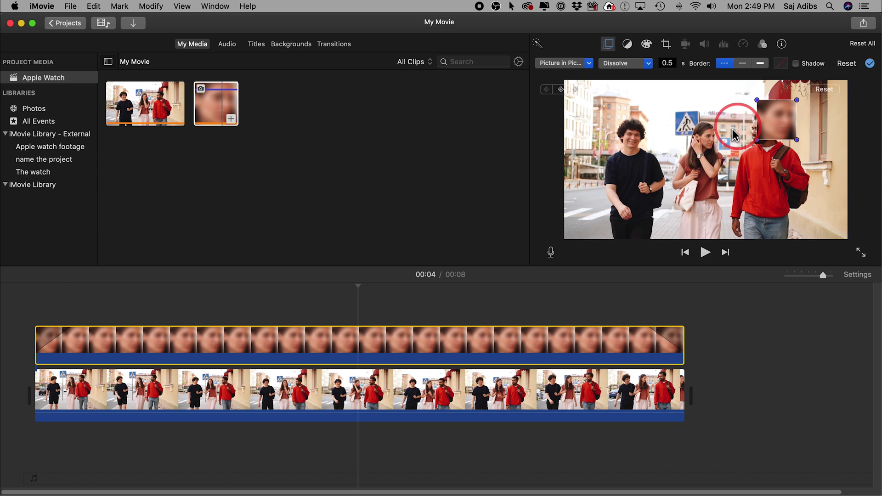
{"action": "left_click_drag", "start_coordinate": [777, 128], "coordinate": [713, 145]}
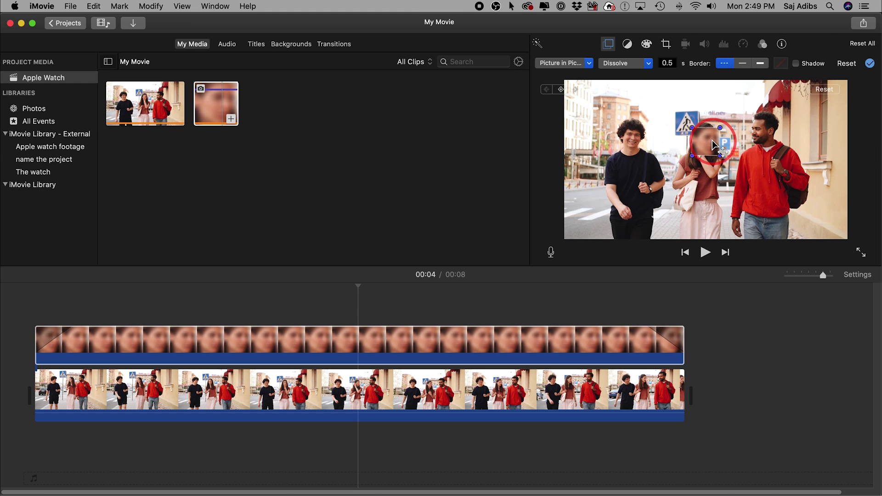
{"action": "left_click", "coordinate": [478, 294]}
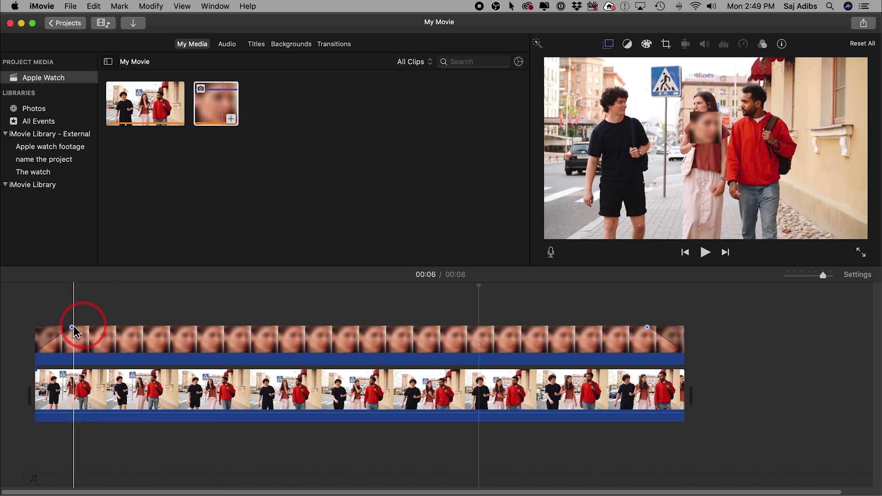
Step: Set the picture-in-picture inset's dissolve duration to 0 seconds
{"action": "left_click", "coordinate": [109, 329]}
{"action": "left_click", "coordinate": [123, 331]}
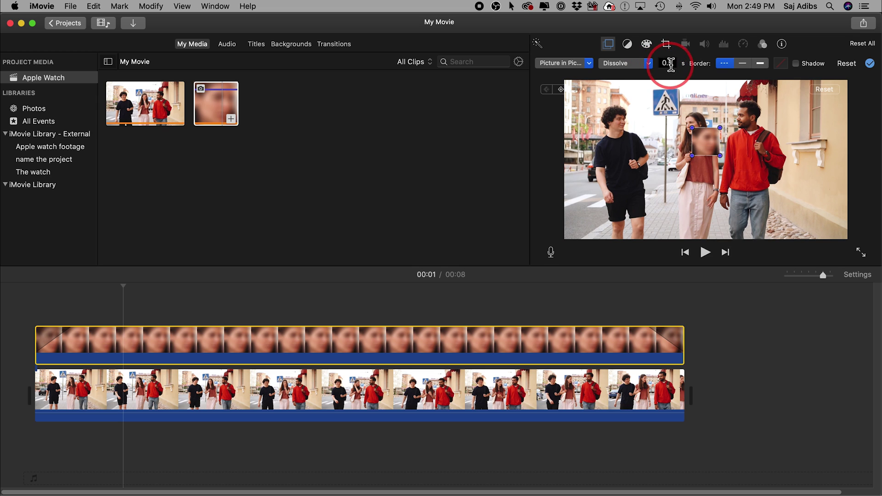
{"action": "left_click", "coordinate": [669, 63]}
{"action": "type", "text": "0"}
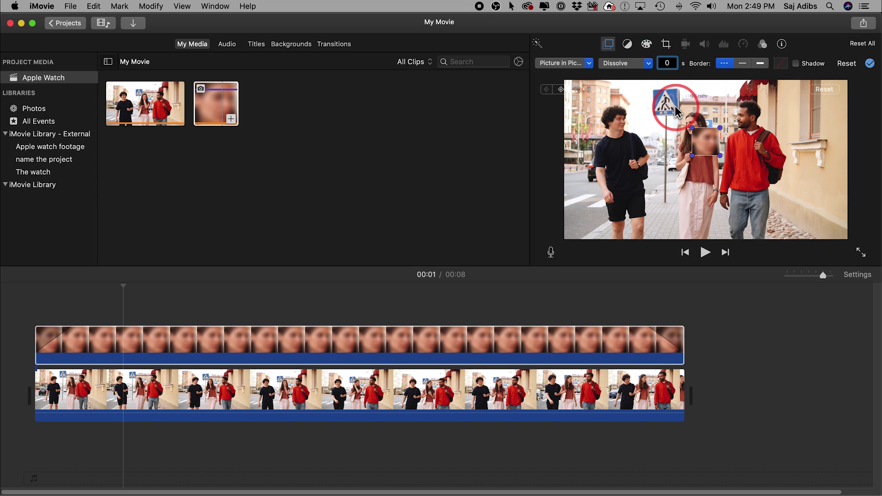
{"action": "key", "text": "Return"}
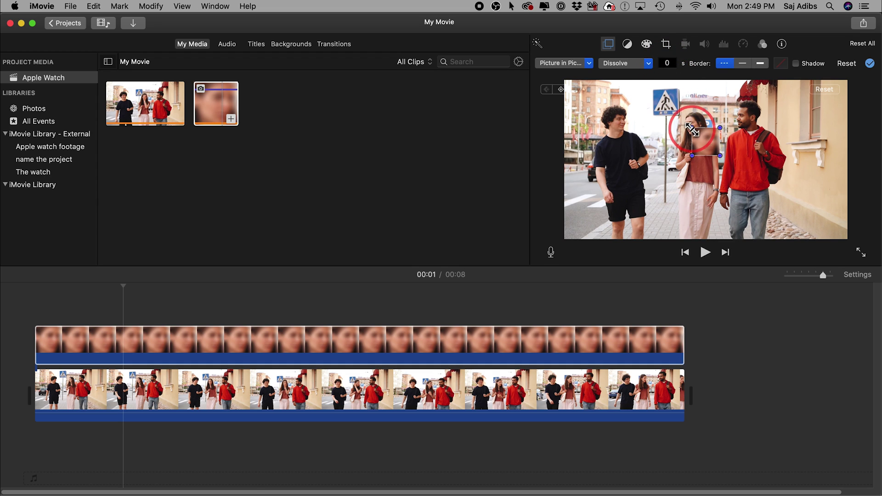
{"action": "left_click", "coordinate": [703, 144]}
{"action": "left_click", "coordinate": [35, 327]}
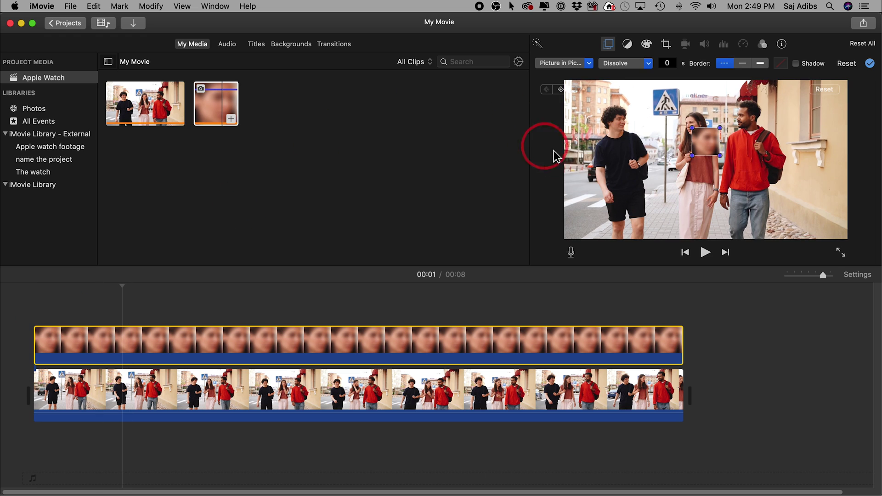
{"action": "left_click", "coordinate": [719, 137]}
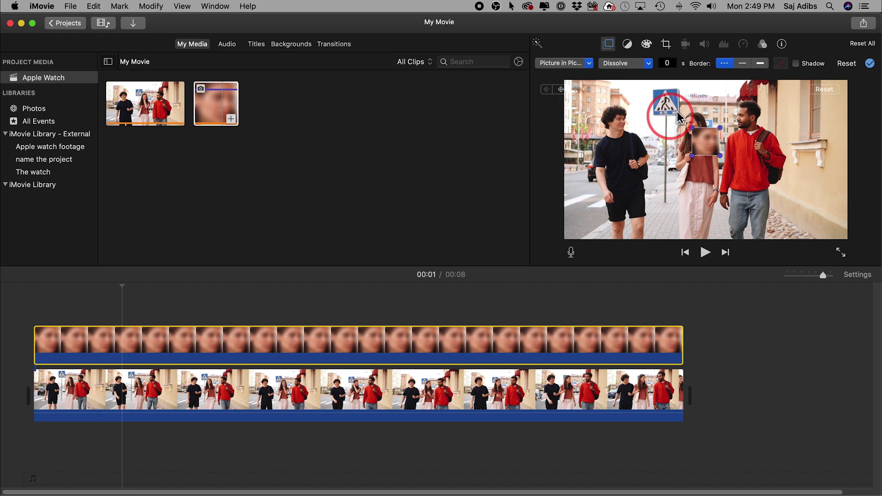
Step: Add a position keyframe at 0 seconds with the blurred inset over the woman's face
{"action": "left_click", "coordinate": [32, 337]}
{"action": "left_click_drag", "start_coordinate": [56, 342], "coordinate": [15, 331]}
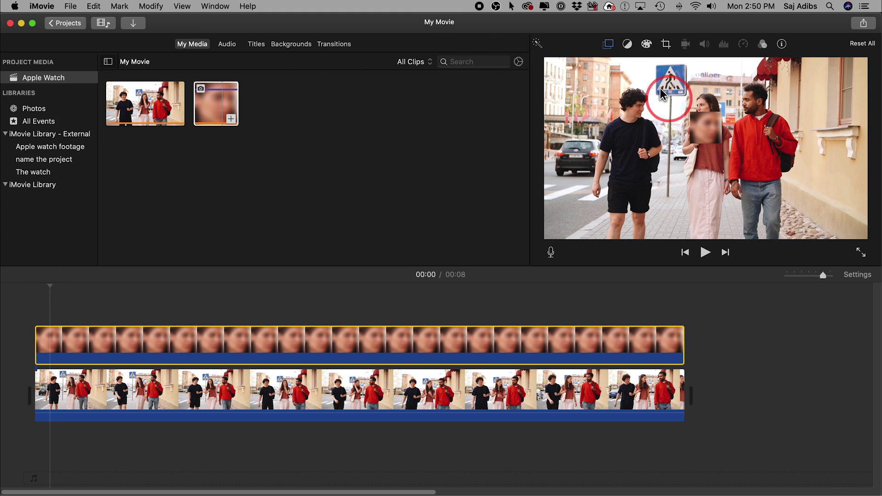
{"action": "left_click", "coordinate": [608, 45]}
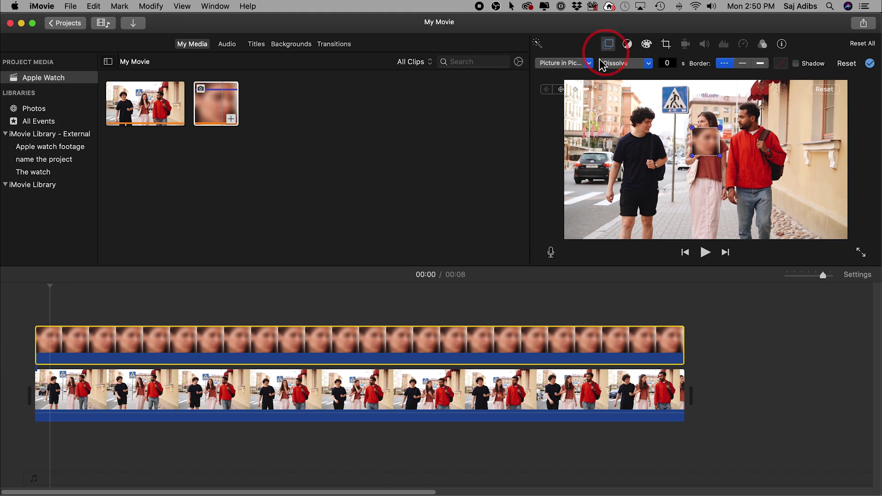
{"action": "left_click", "coordinate": [560, 90]}
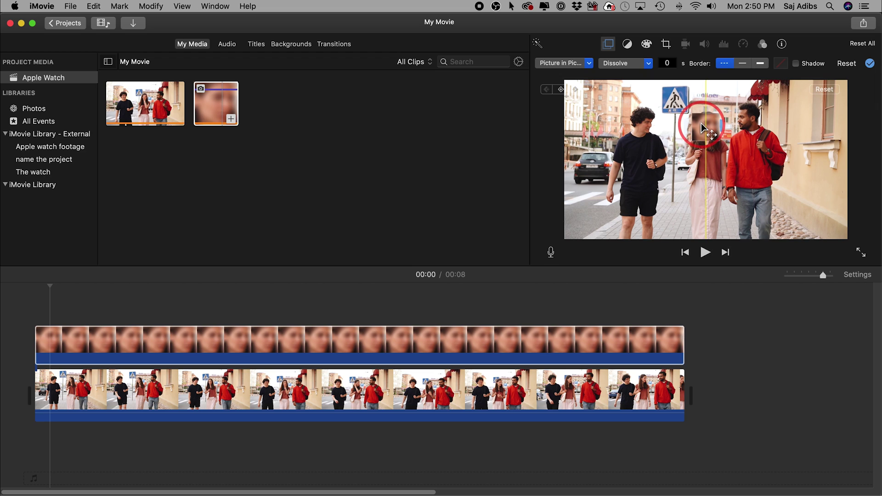
{"action": "left_click_drag", "start_coordinate": [701, 123], "coordinate": [701, 122]}
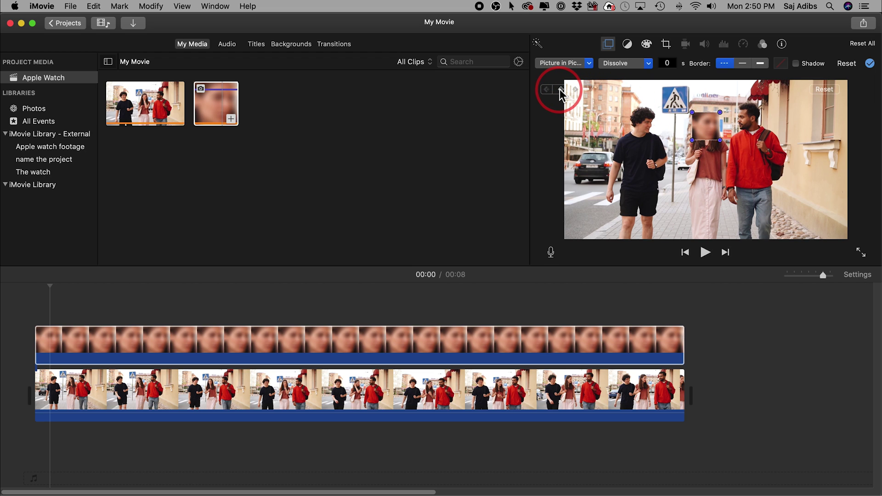
Step: Step the playhead frame by frame to 00:01 and add a second position keyframe
{"action": "key", "text": "Left"}
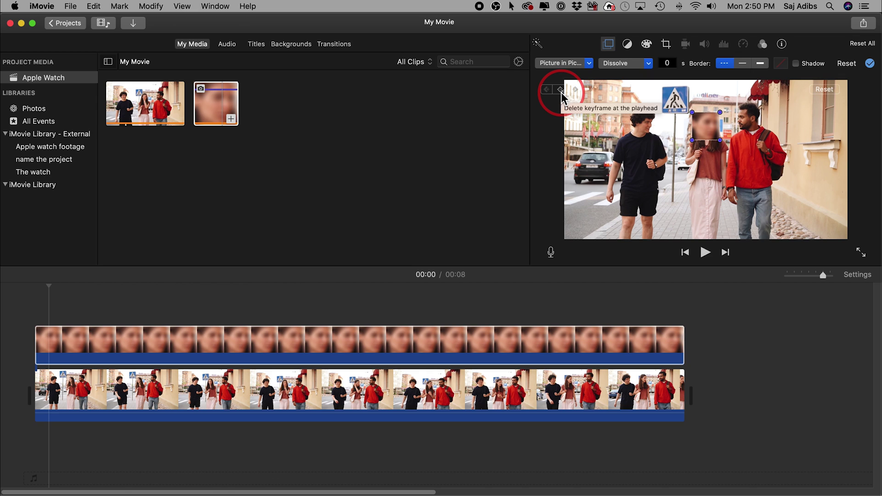
{"action": "key", "text": "Right"}
{"action": "key", "text": "Right"}
{"action": "key", "text": "Right"}
{"action": "key", "text": "Right"}
{"action": "key", "text": "Right"}
{"action": "key", "text": "Right"}
{"action": "key", "text": "Right"}
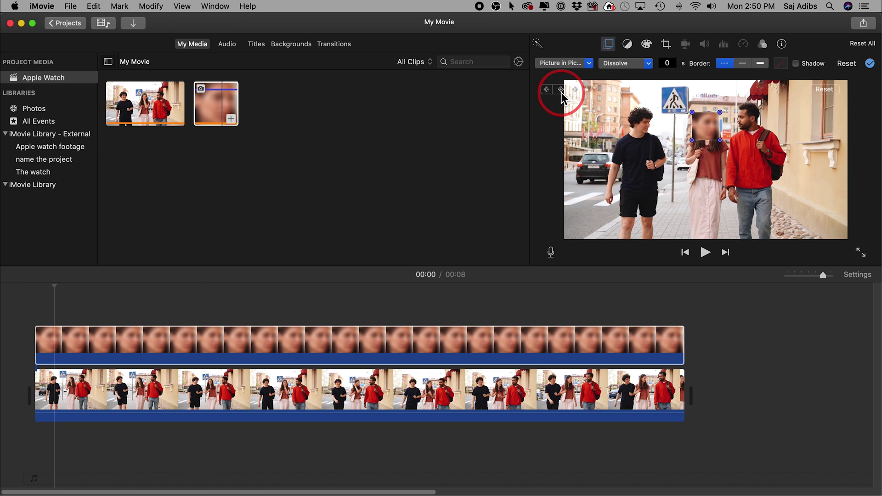
{"action": "key", "text": "Right"}
{"action": "key", "text": "Right"}
{"action": "key", "text": "Right"}
{"action": "key", "text": "Right"}
{"action": "key", "text": "Right"}
{"action": "key", "text": "Right"}
{"action": "key", "text": "Right"}
{"action": "key", "text": "Right"}
{"action": "key", "text": "Right"}
{"action": "key", "text": "Right"}
{"action": "key", "text": "Right"}
{"action": "key", "text": "Right"}
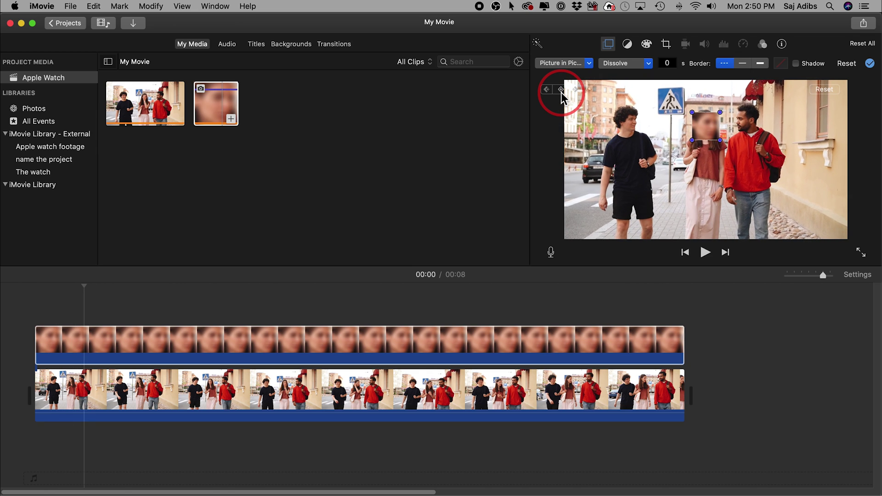
{"action": "key", "text": "Right"}
{"action": "key", "text": "Right"}
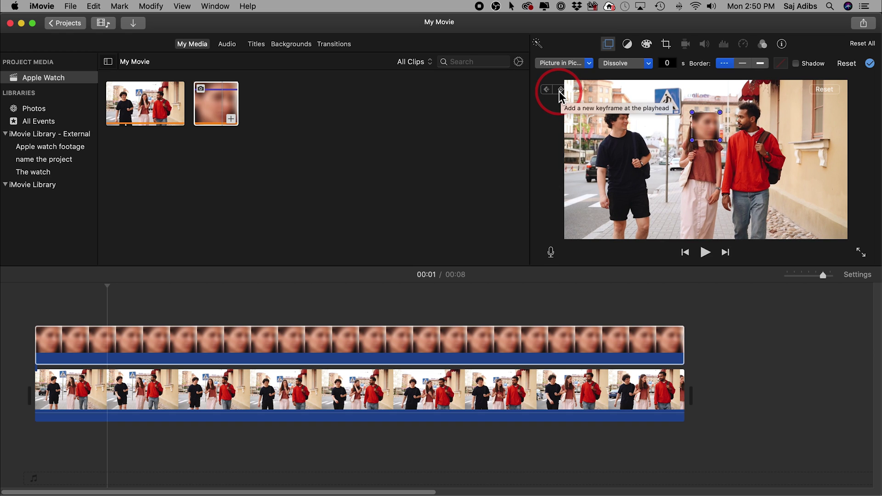
{"action": "left_click", "coordinate": [560, 89]}
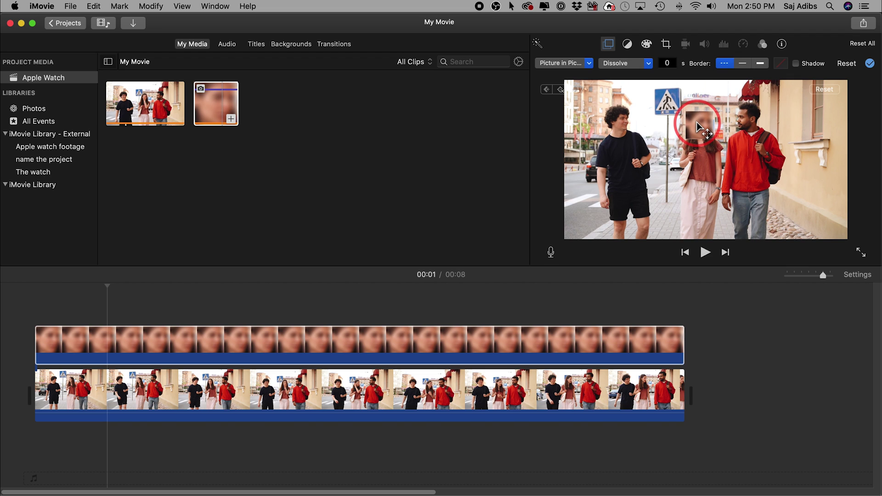
Step: Step through the first three seconds, nudging the blur left to keep it on her face
{"action": "key", "text": "Right"}
{"action": "key", "text": "Right"}
{"action": "key", "text": "Right"}
{"action": "key", "text": "Right"}
{"action": "key", "text": "Right"}
{"action": "key", "text": "Right"}
{"action": "key", "text": "Right"}
{"action": "key", "text": "Right"}
{"action": "key", "text": "Right"}
{"action": "key", "text": "Right"}
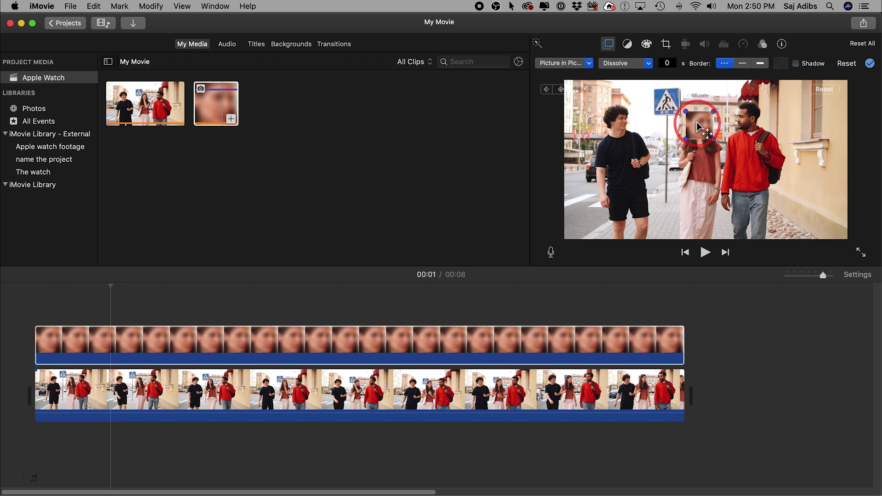
{"action": "key", "text": "Right"}
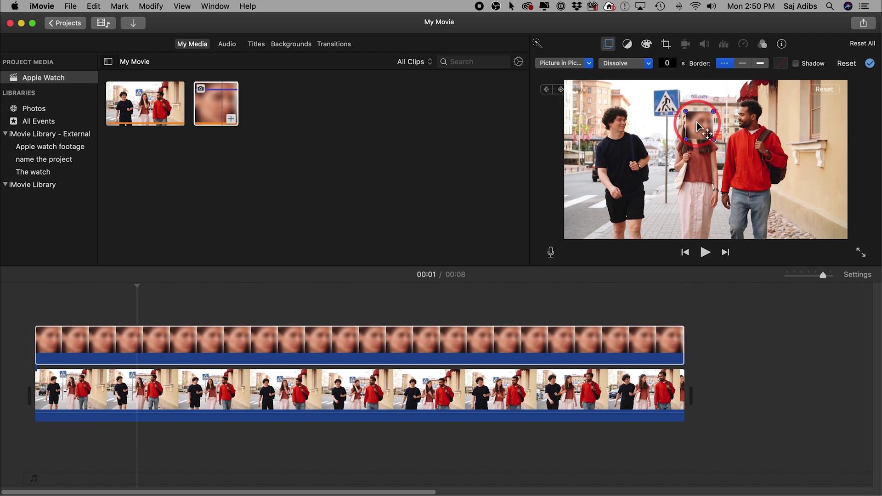
{"action": "left_click_drag", "start_coordinate": [696, 122], "coordinate": [690, 122]}
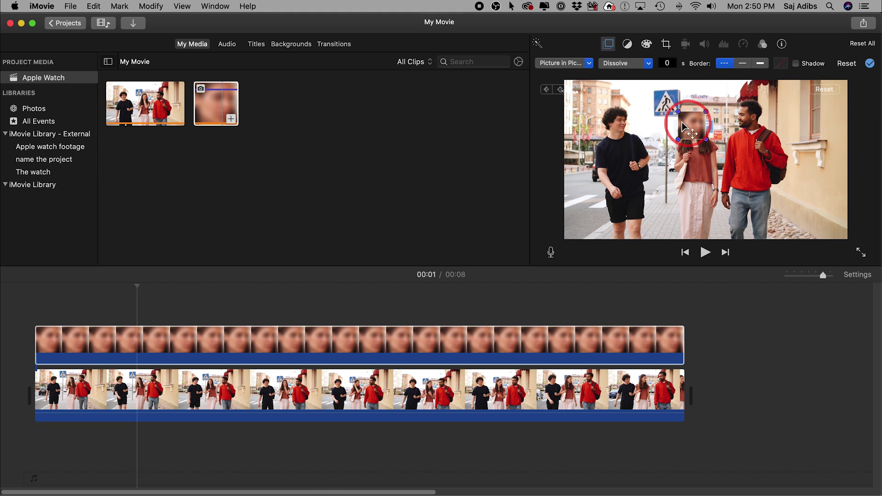
{"action": "key", "text": "Right"}
{"action": "key", "text": "Right"}
{"action": "key", "text": "Right"}
{"action": "key", "text": "Right"}
{"action": "key", "text": "Right"}
{"action": "key", "text": "Right"}
{"action": "key", "text": "Right"}
{"action": "key", "text": "Right"}
{"action": "key", "text": "Right"}
{"action": "key", "text": "Right"}
{"action": "key", "text": "Right"}
{"action": "key", "text": "Right"}
{"action": "key", "text": "Right"}
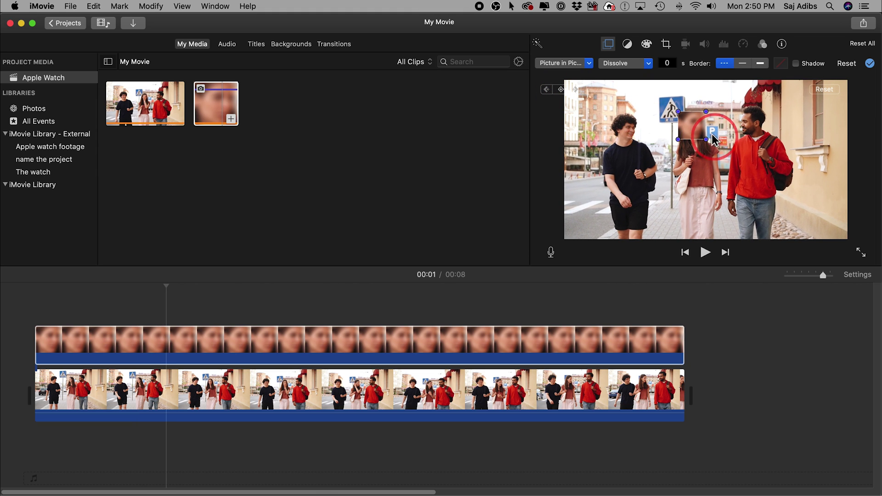
{"action": "key", "text": "Right"}
{"action": "key", "text": "Right"}
{"action": "key", "text": "Right"}
{"action": "key", "text": "Right"}
{"action": "key", "text": "Right"}
{"action": "key", "text": "Right"}
{"action": "key", "text": "Right"}
{"action": "key", "text": "Right"}
{"action": "key", "text": "Right"}
{"action": "key", "text": "Right"}
{"action": "key", "text": "Right"}
{"action": "key", "text": "Right"}
{"action": "key", "text": "Right"}
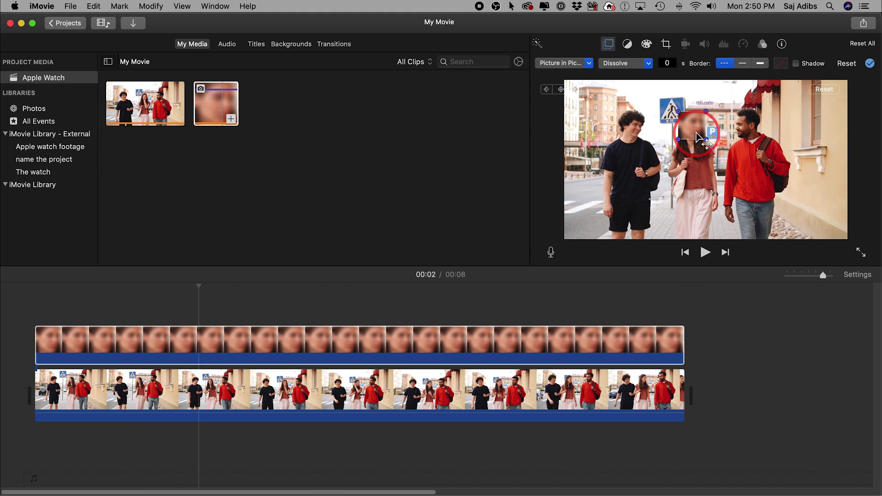
{"action": "key", "text": "Right"}
{"action": "key", "text": "Right"}
{"action": "key", "text": "Right"}
{"action": "key", "text": "Right"}
{"action": "key", "text": "Right"}
{"action": "key", "text": "Right"}
{"action": "key", "text": "Right"}
{"action": "key", "text": "Right"}
{"action": "key", "text": "Right"}
{"action": "key", "text": "Right"}
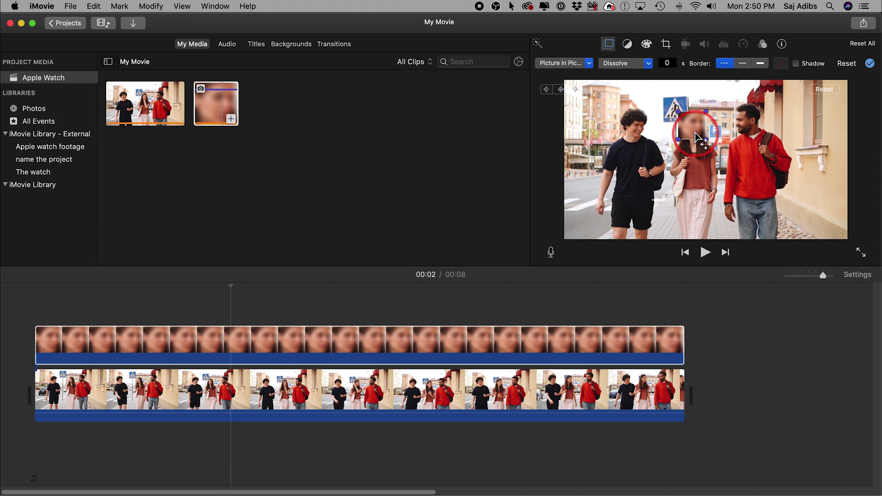
{"action": "key", "text": "Right"}
{"action": "key", "text": "Right"}
{"action": "key", "text": "Right"}
{"action": "key", "text": "Right"}
{"action": "key", "text": "Right"}
{"action": "key", "text": "Right"}
{"action": "key", "text": "Right"}
{"action": "key", "text": "Right"}
{"action": "key", "text": "Right"}
{"action": "key", "text": "Right"}
{"action": "key", "text": "Right"}
{"action": "key", "text": "Right"}
{"action": "key", "text": "Right"}
{"action": "left_click_drag", "start_coordinate": [699, 137], "coordinate": [694, 135]}
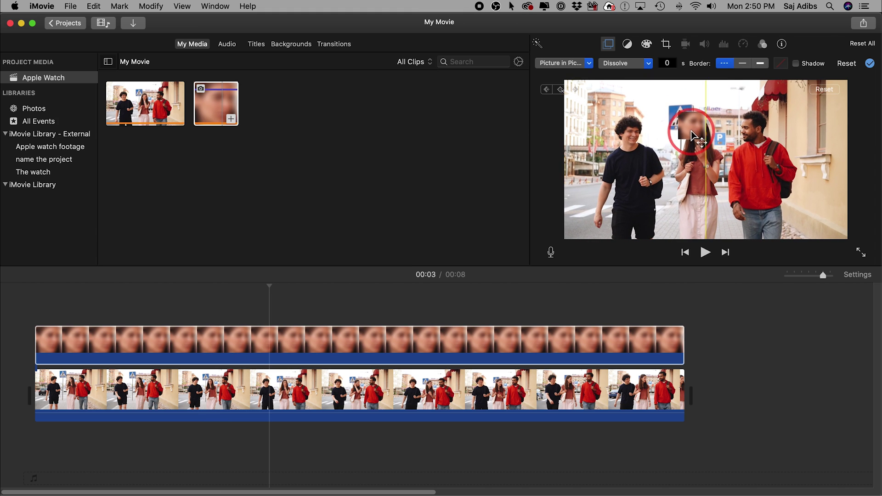
Step: Continue to the clip's end, shifting the blur up and right to follow her face, then return to 00:00
{"action": "key", "text": "Right"}
{"action": "key", "text": "Right"}
{"action": "key", "text": "Right"}
{"action": "key", "text": "Right"}
{"action": "key", "text": "Right"}
{"action": "key", "text": "Right"}
{"action": "key", "text": "Right"}
{"action": "key", "text": "Right"}
{"action": "key", "text": "Right"}
{"action": "key", "text": "Right"}
{"action": "key", "text": "Right"}
{"action": "key", "text": "Right"}
{"action": "key", "text": "Right"}
{"action": "key", "text": "Right"}
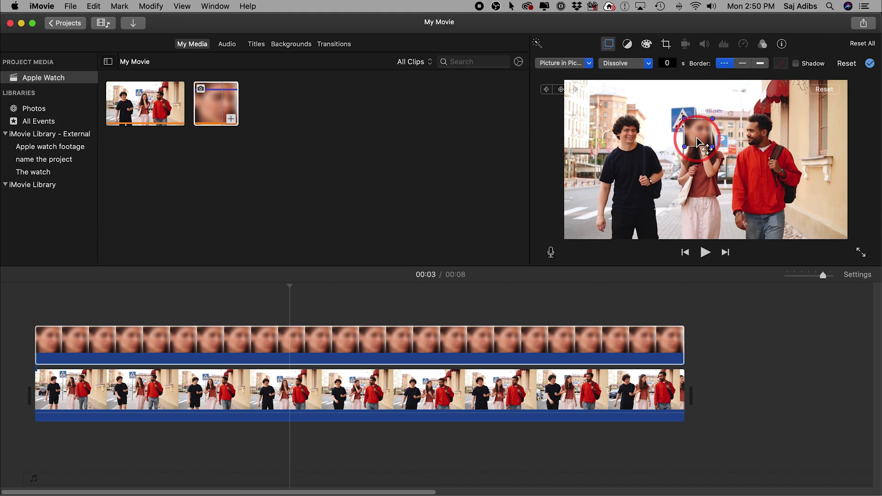
{"action": "key", "text": "Right"}
{"action": "left_click_drag", "start_coordinate": [695, 136], "coordinate": [697, 137]}
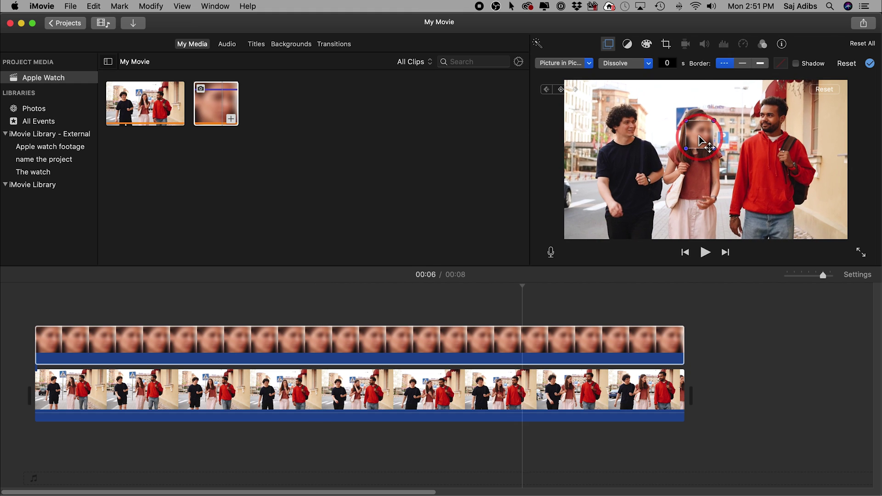
{"action": "key", "text": "Right"}
{"action": "key", "text": "Right"}
{"action": "left_click_drag", "start_coordinate": [699, 136], "coordinate": [698, 125]}
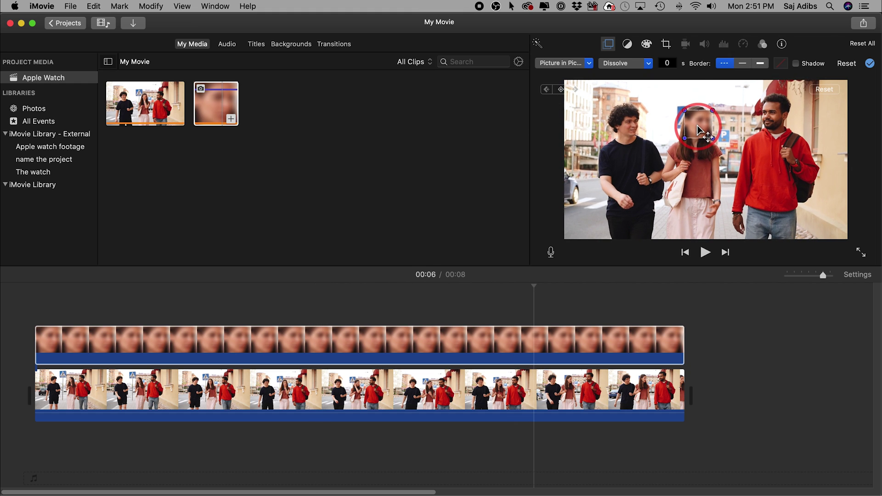
{"action": "key", "text": "Right"}
{"action": "key", "text": "Right"}
{"action": "key", "text": "Right"}
{"action": "key", "text": "Right"}
{"action": "key", "text": "Right"}
{"action": "key", "text": "Right"}
{"action": "key", "text": "Right"}
{"action": "key", "text": "Right"}
{"action": "key", "text": "Right"}
{"action": "key", "text": "Right"}
{"action": "key", "text": "Right"}
{"action": "key", "text": "Right"}
{"action": "key", "text": "Right"}
{"action": "key", "text": "Right"}
{"action": "key", "text": "Right"}
{"action": "key", "text": "Right"}
{"action": "key", "text": "Right"}
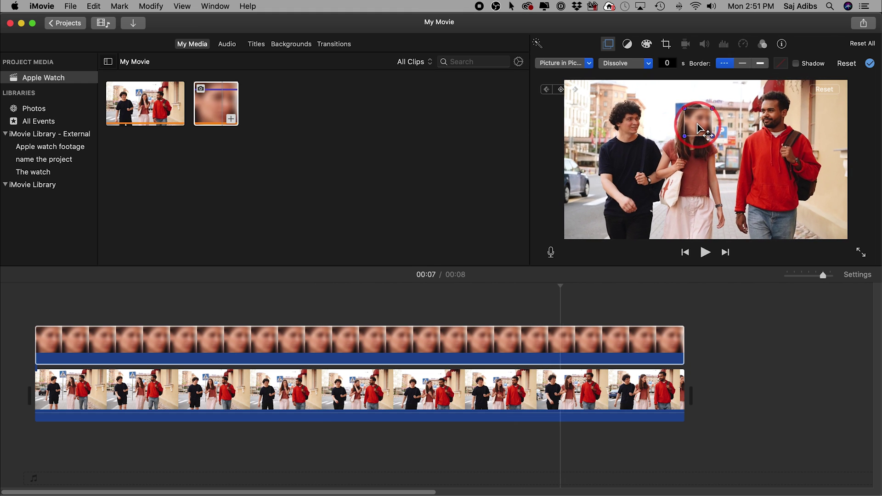
{"action": "left_click_drag", "start_coordinate": [697, 125], "coordinate": [700, 122]}
{"action": "key", "text": "Right"}
{"action": "key", "text": "Right"}
{"action": "key", "text": "Right"}
{"action": "key", "text": "Right"}
{"action": "key", "text": "Right"}
{"action": "key", "text": "Right"}
{"action": "key", "text": "Right"}
{"action": "key", "text": "Right"}
{"action": "key", "text": "Right"}
{"action": "key", "text": "Right"}
{"action": "key", "text": "Right"}
{"action": "key", "text": "Right"}
{"action": "key", "text": "Right"}
{"action": "key", "text": "Right"}
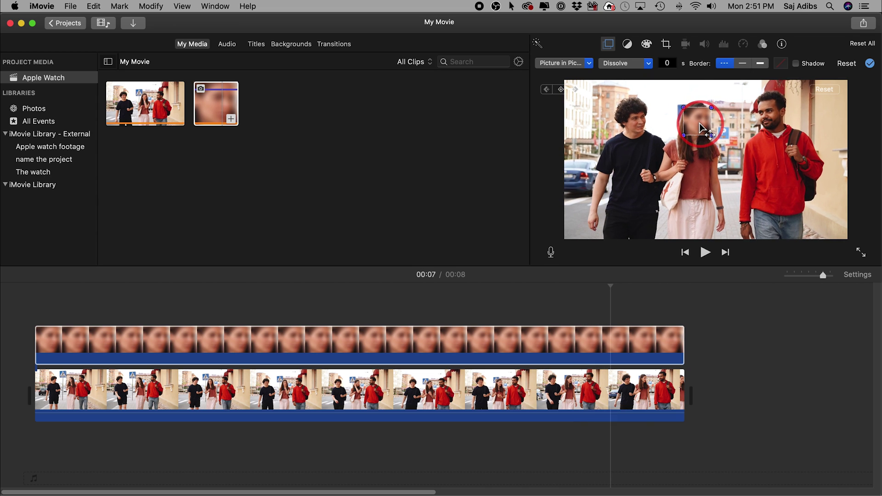
{"action": "left_click_drag", "start_coordinate": [699, 122], "coordinate": [701, 123]}
{"action": "key", "text": "Right"}
{"action": "key", "text": "Right"}
{"action": "key", "text": "Right"}
{"action": "key", "text": "Right"}
{"action": "key", "text": "Right"}
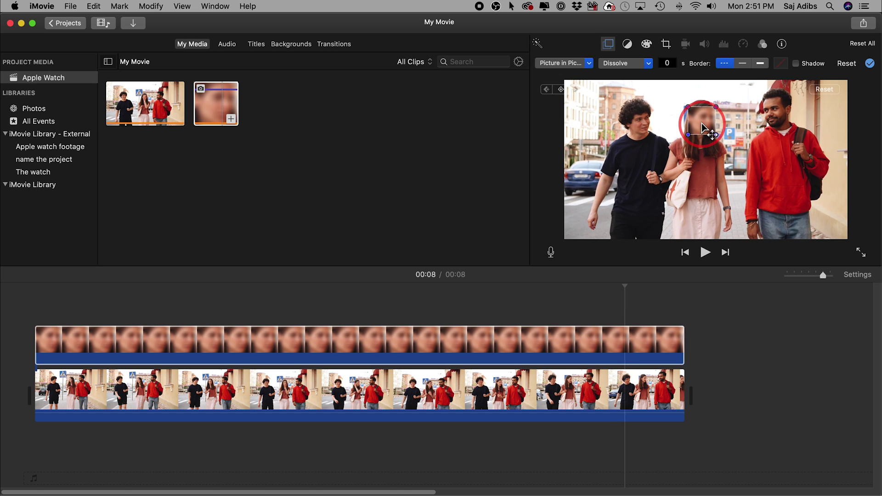
{"action": "left_click_drag", "start_coordinate": [228, 317], "coordinate": [38, 308]}
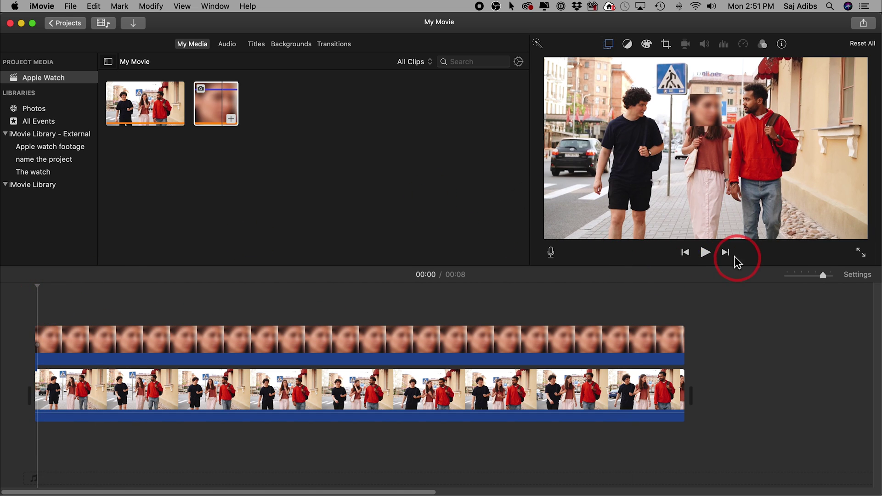
Step: Play the movie to check the tracked blur, pausing at 00:06 before finishing playback
{"action": "left_click", "coordinate": [705, 252]}
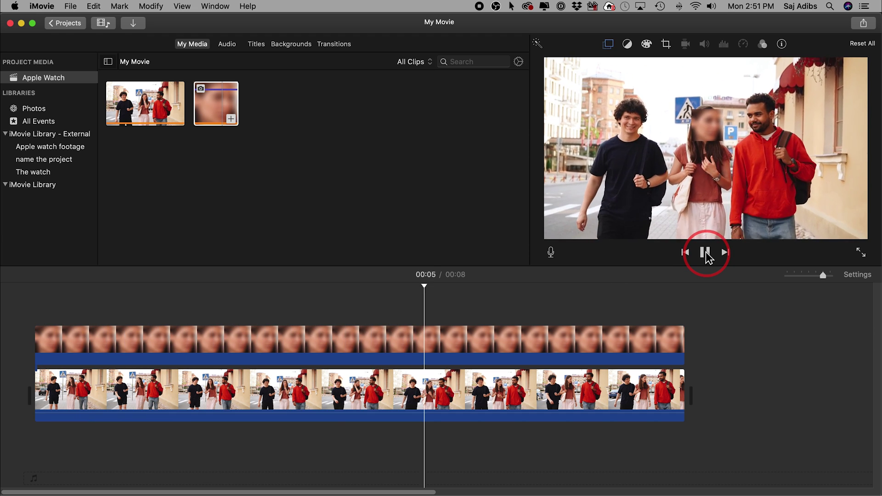
{"action": "left_click", "coordinate": [705, 251]}
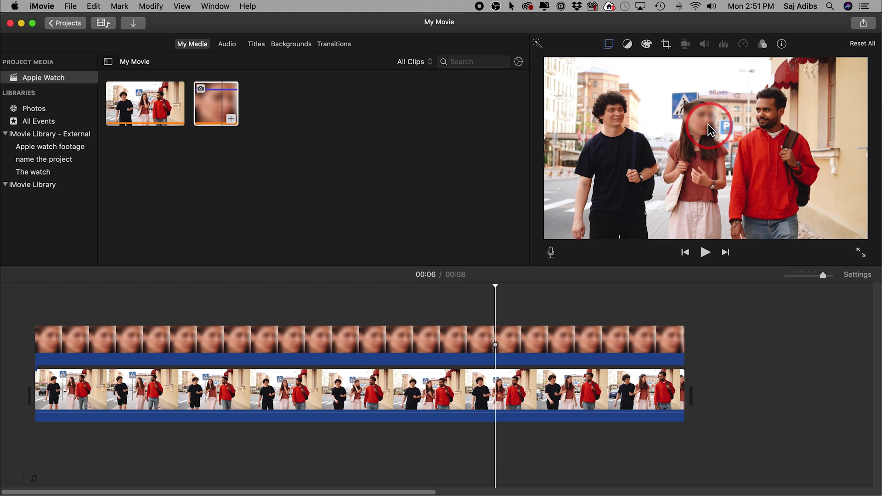
{"action": "left_click", "coordinate": [705, 253]}
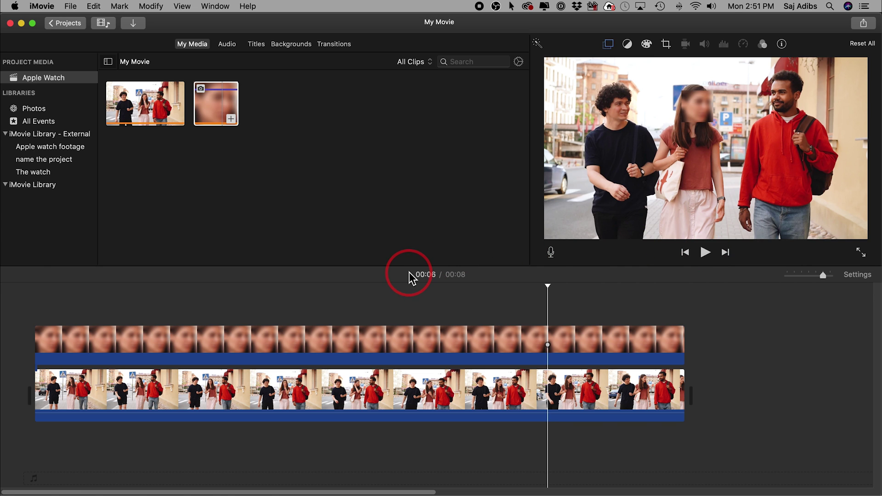
Step: Switch through Photoshop to Chrome so the Canva design is in front
{"action": "key", "text": "super+Tab"}
{"action": "left_click", "coordinate": [200, 266]}
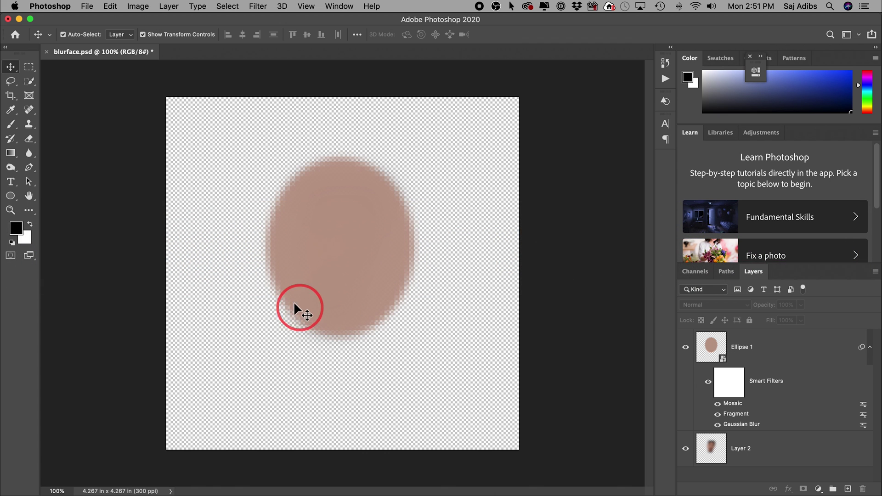
{"action": "key", "text": "super+Tab"}
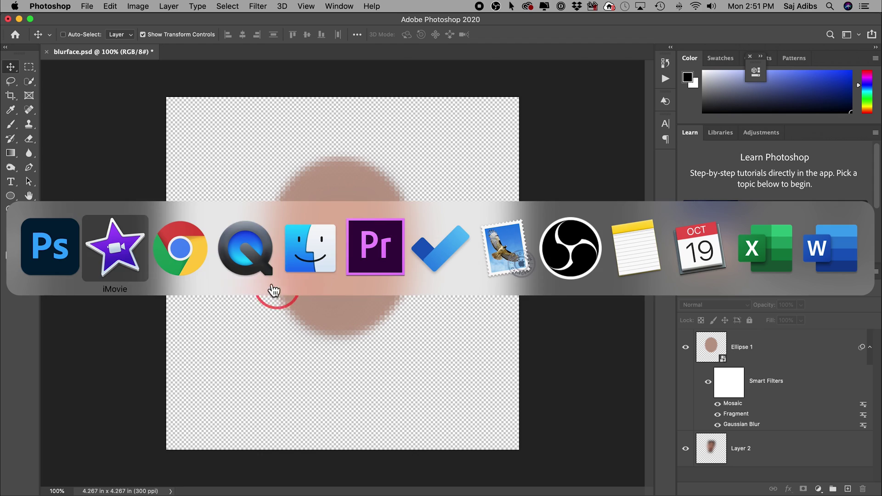
{"action": "left_click", "coordinate": [171, 262]}
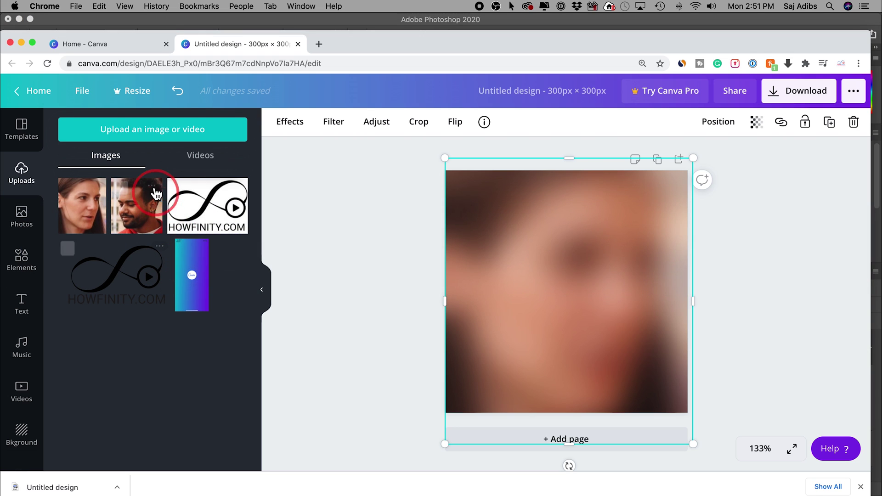
Step: Search Elements for 'circle' and add the solid brown circle to the page
{"action": "left_click", "coordinate": [16, 134]}
{"action": "left_click", "coordinate": [20, 261]}
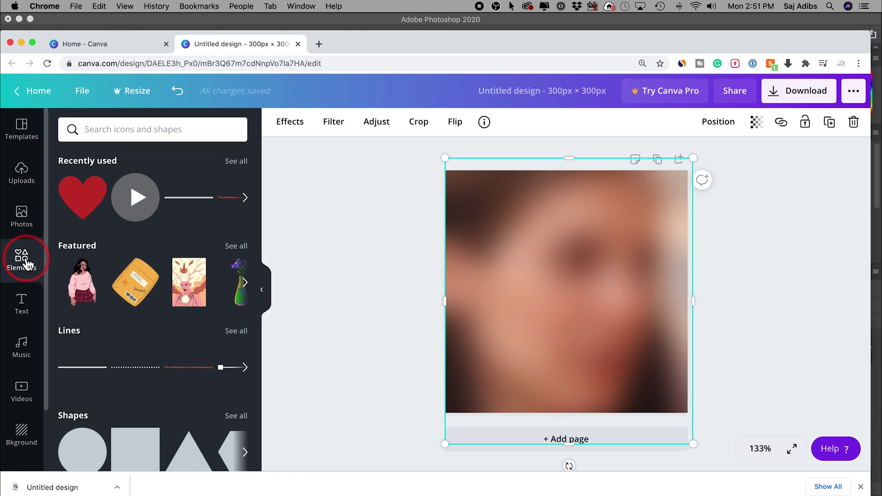
{"action": "type", "text": "circle"}
{"action": "key", "text": "Return"}
{"action": "left_click", "coordinate": [81, 243]}
{"action": "left_click_drag", "start_coordinate": [502, 288], "coordinate": [545, 265]}
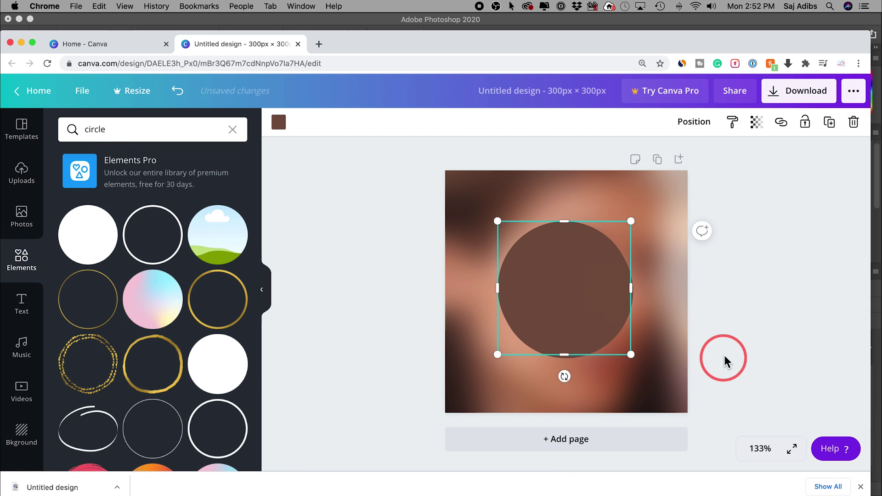
Step: Delete the blurred face photo and stretch the circle taller into an oval
{"action": "left_click", "coordinate": [659, 322]}
{"action": "key", "text": "Delete"}
{"action": "left_click", "coordinate": [568, 305]}
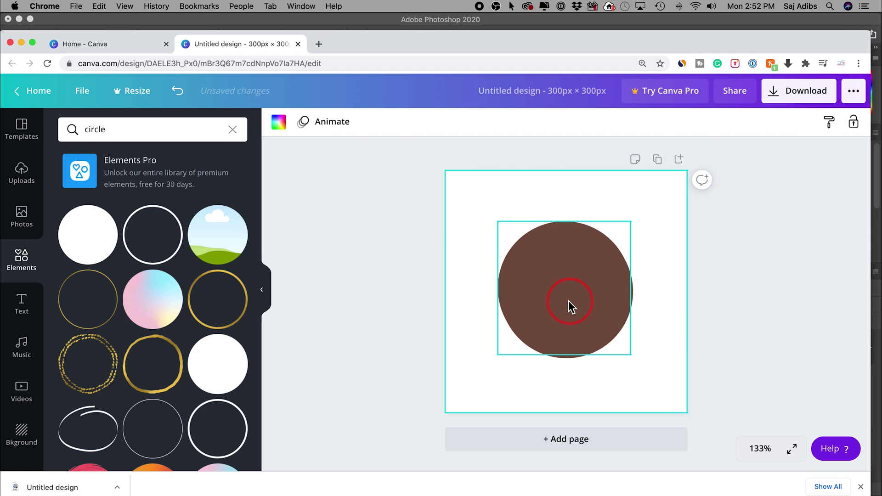
{"action": "left_click_drag", "start_coordinate": [569, 305], "coordinate": [567, 295]}
{"action": "left_click_drag", "start_coordinate": [566, 344], "coordinate": [571, 349]}
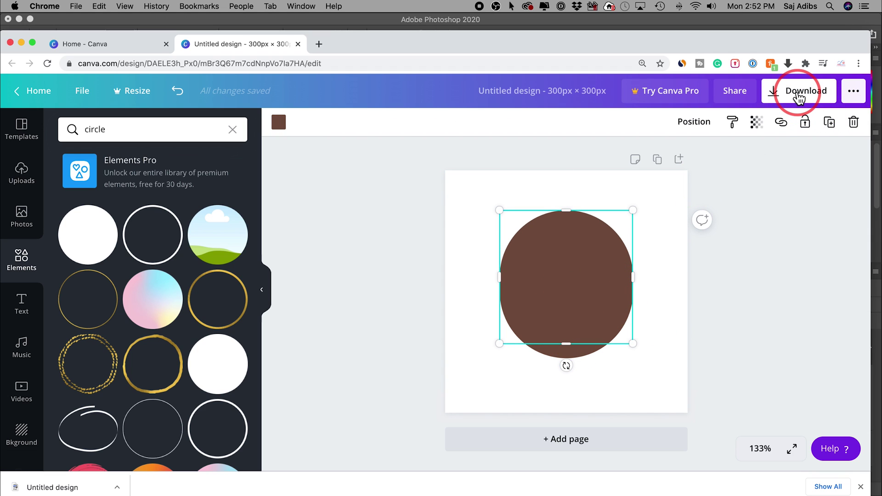
{"action": "key", "text": "super+Tab"}
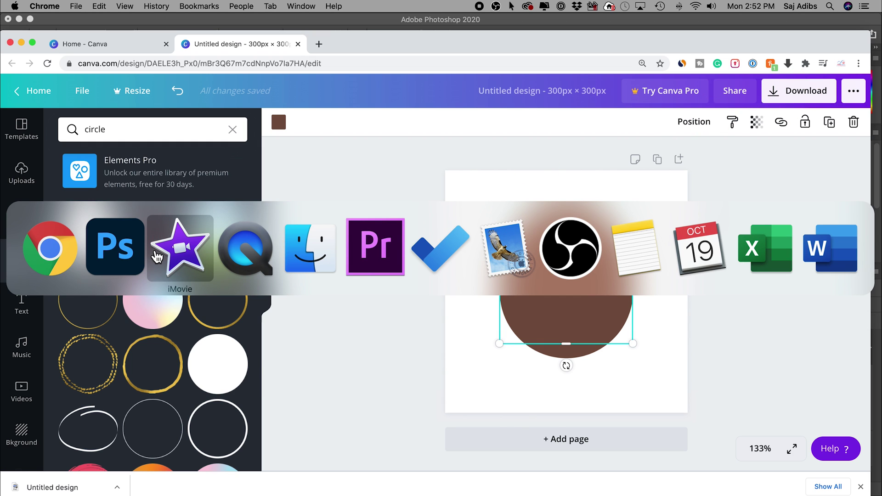